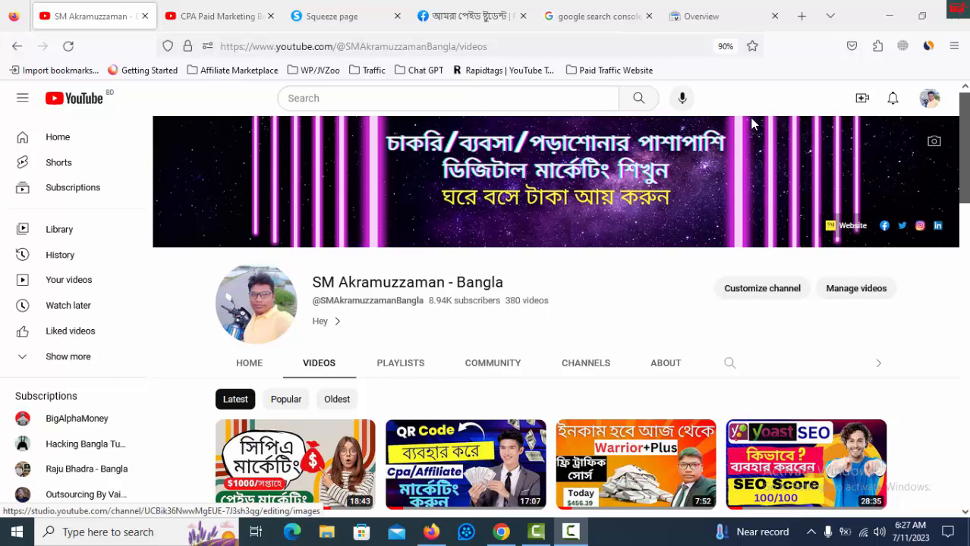
Step: Expand the description of the CPA Paid Marketing video, view the Squeeze page for the course, and minimize the browser
left_click(178, 17)
scroll(598, 369, "down", 5)
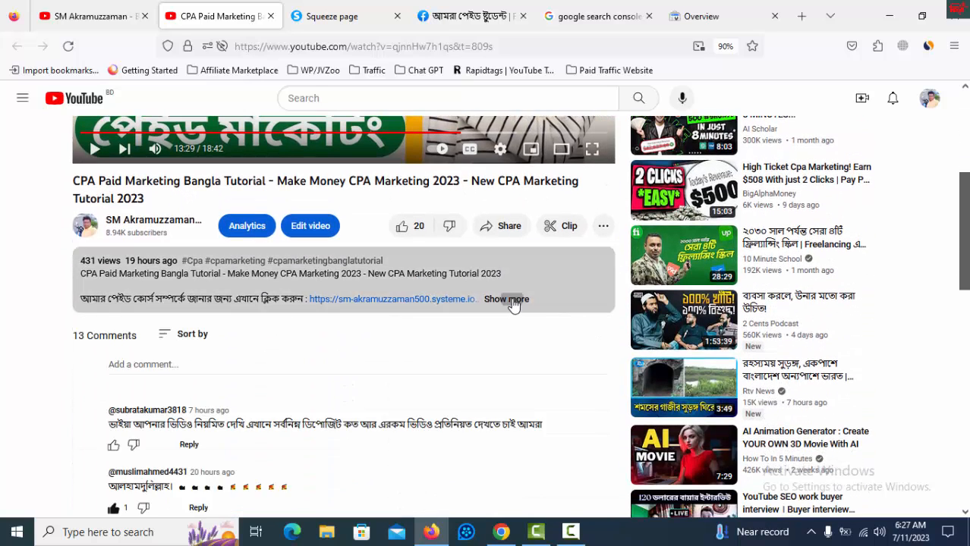
left_click(513, 300)
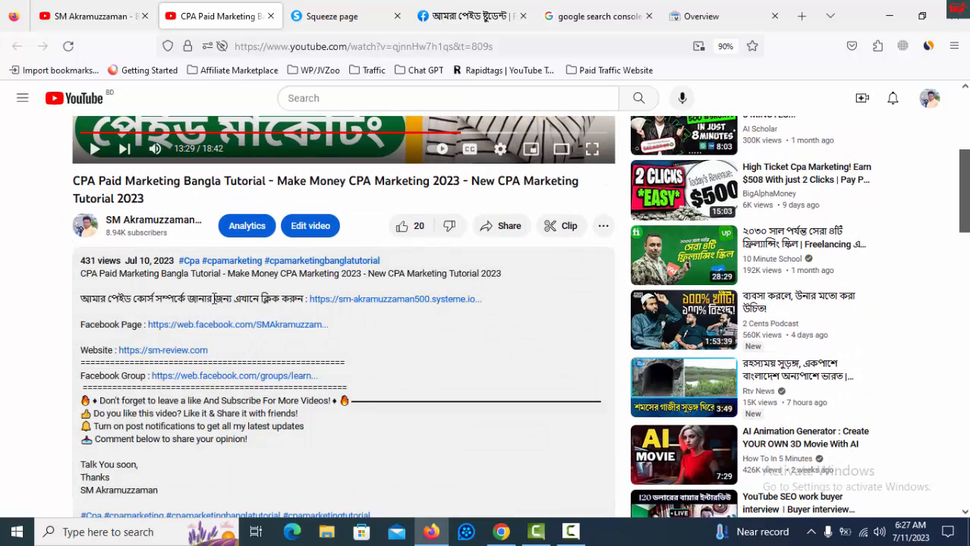
left_click_drag(199, 299, 302, 314)
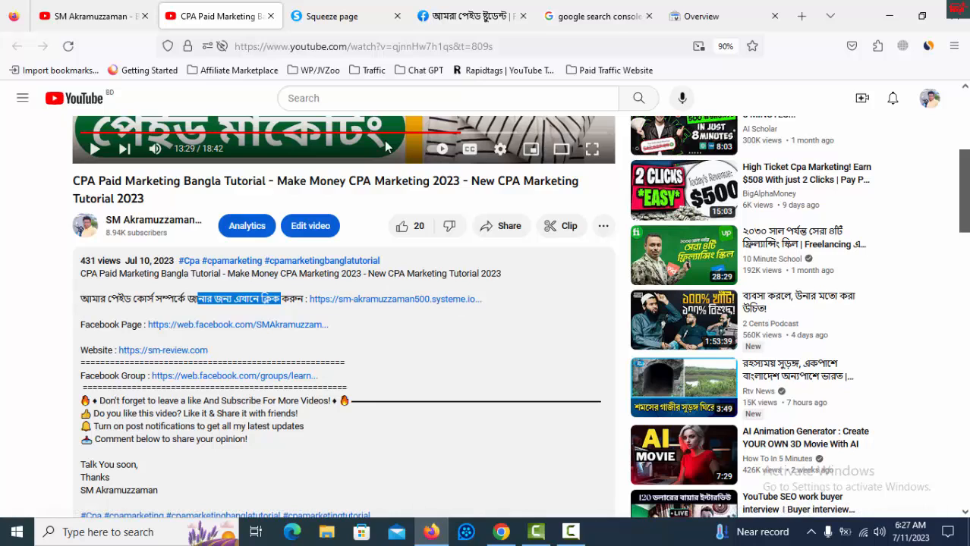
left_click(353, 16)
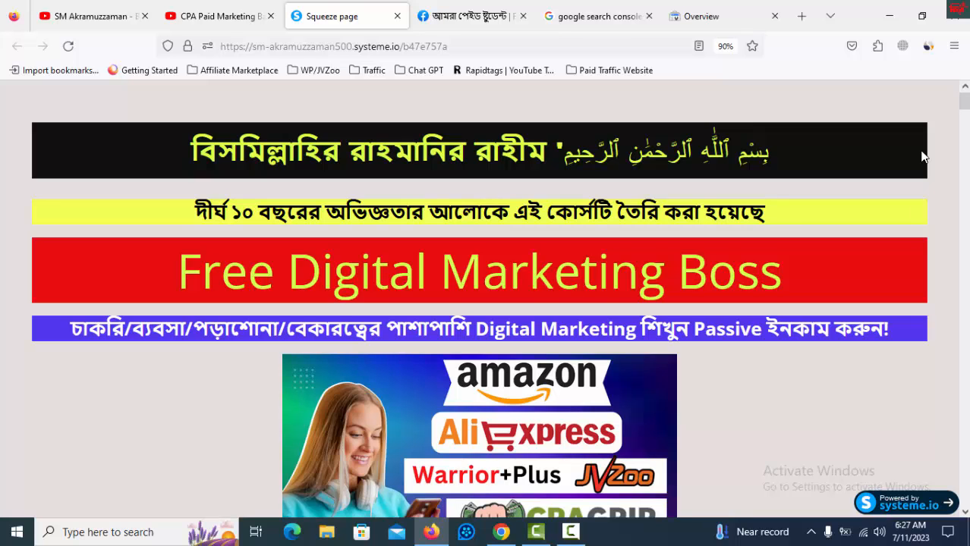
left_click(889, 16)
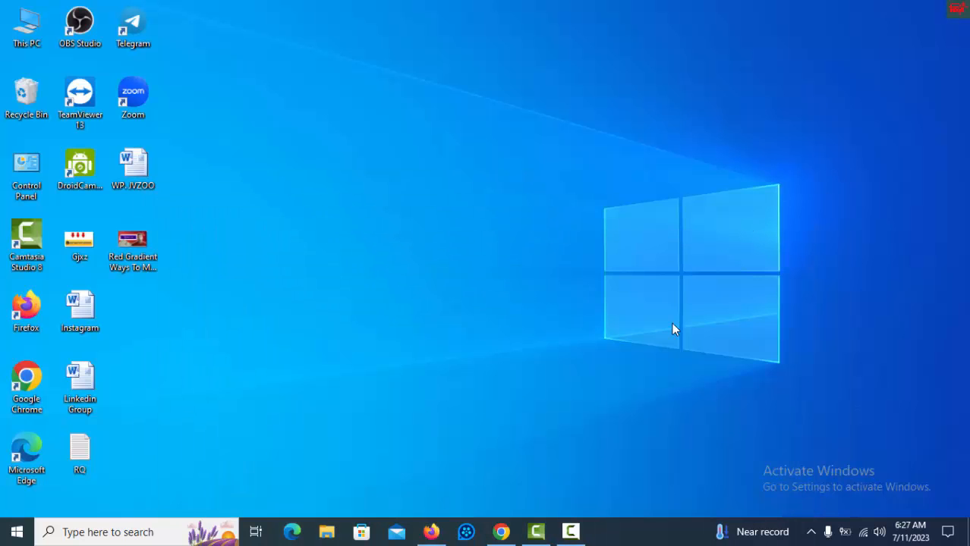
Step: Switch to Chrome and look over the Bhuiyan Shop home page and the Gmail inbox
left_click(502, 532)
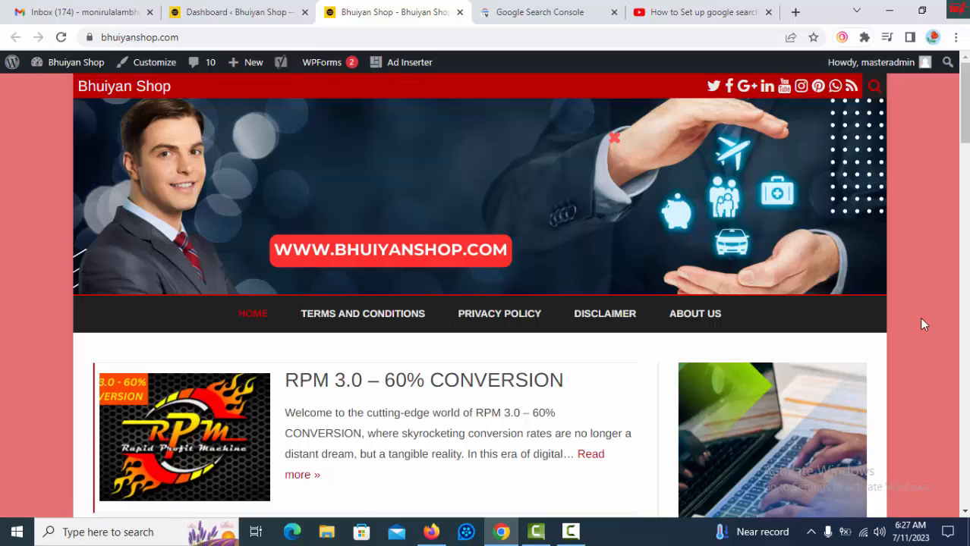
scroll(835, 345, "down", 4)
scroll(674, 314, "down", 6)
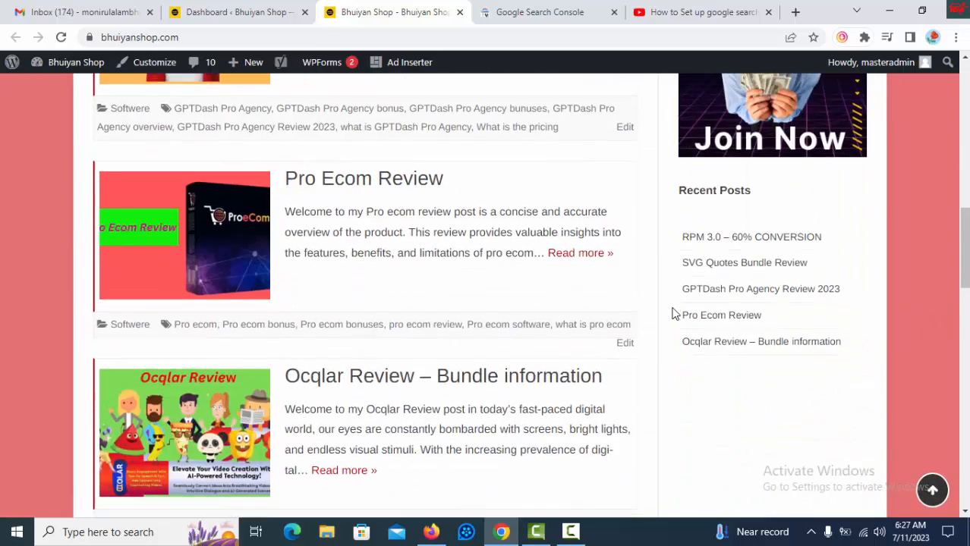
scroll(673, 314, "up", 11)
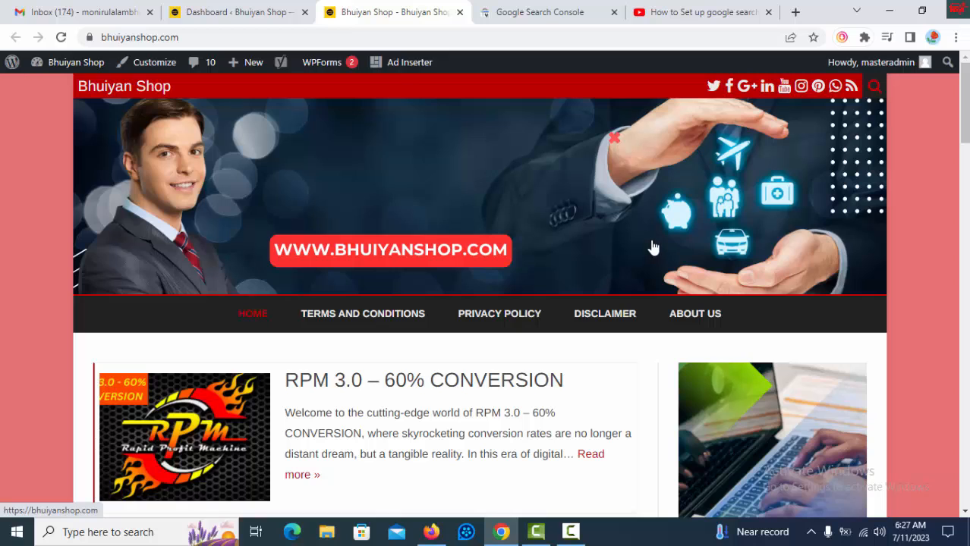
left_click(111, 21)
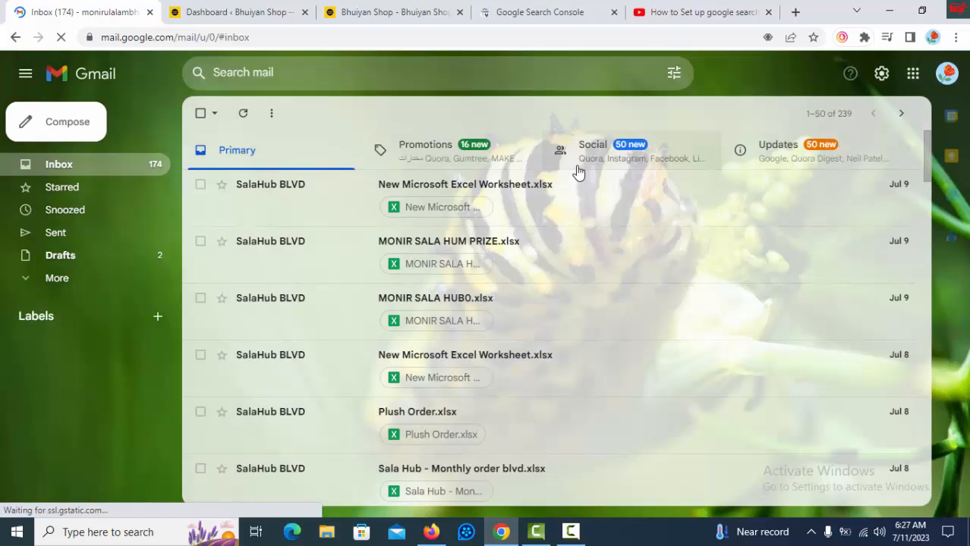
Step: Search the web for "google search console", open the Google Search Console Tools result and start the console
left_click(556, 17)
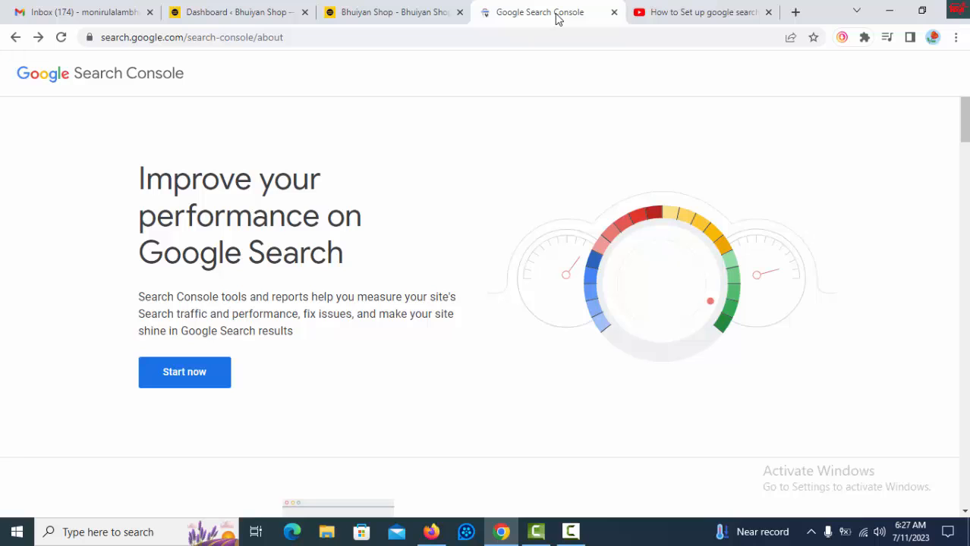
left_click(309, 43)
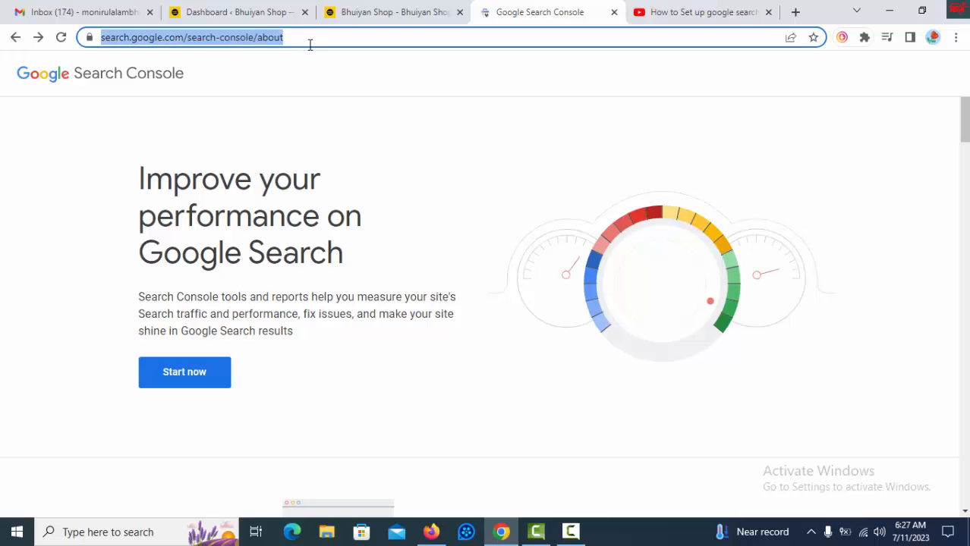
type("goog")
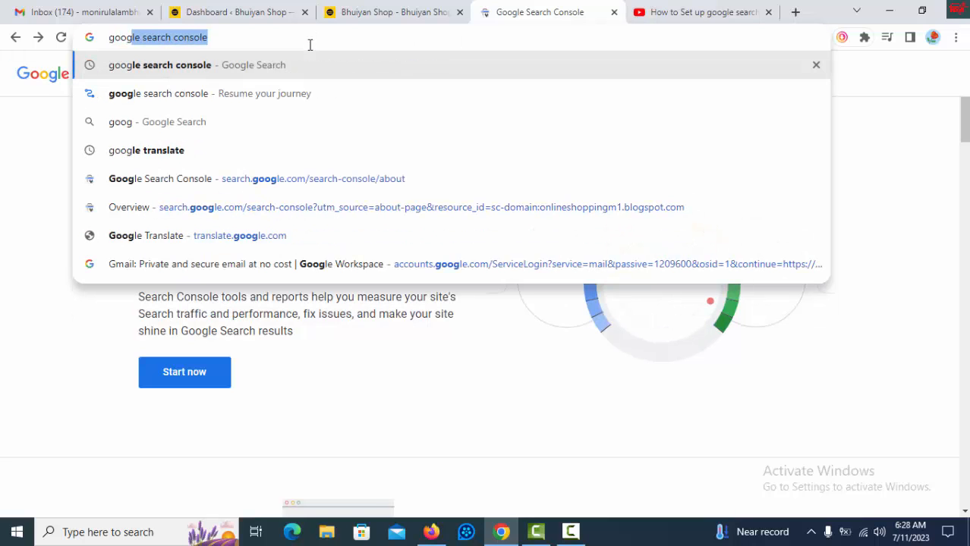
key("Right")
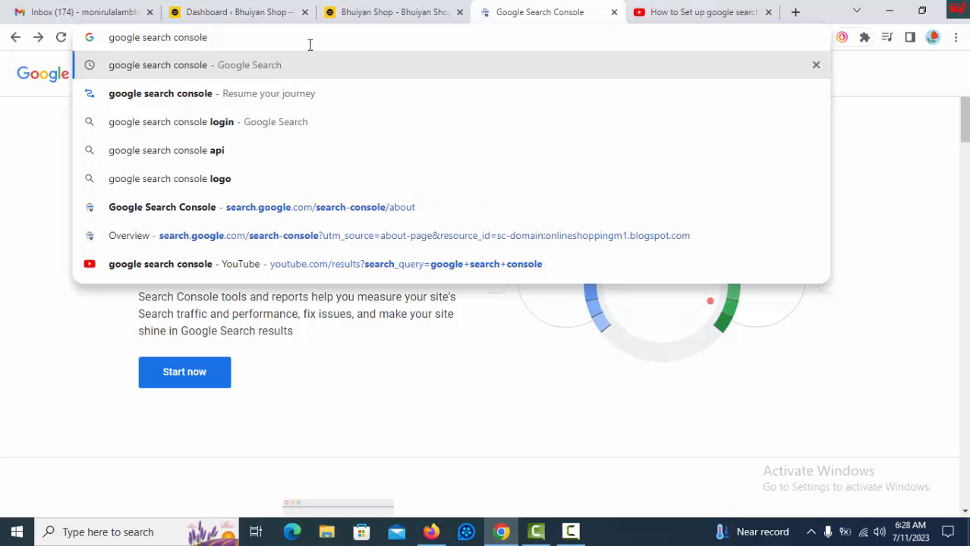
key("Return")
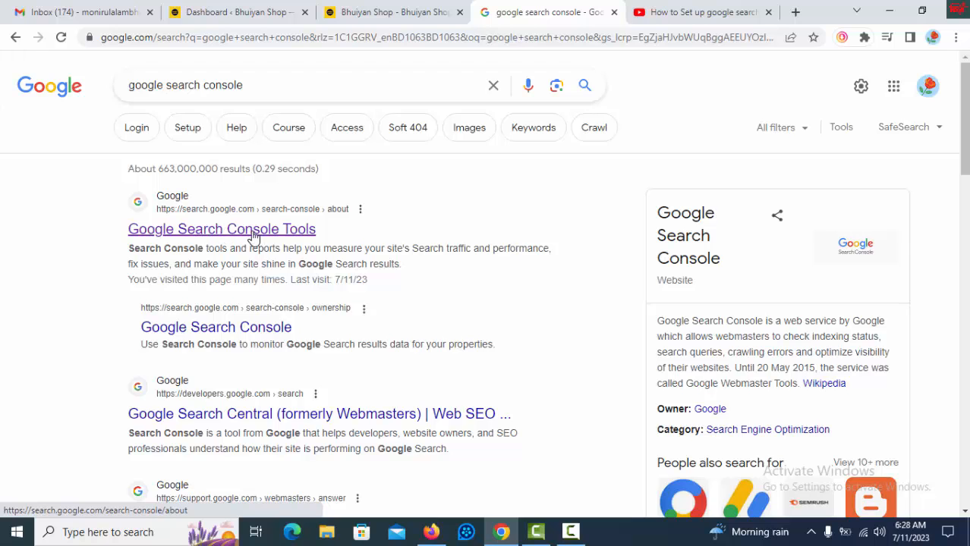
left_click(244, 230)
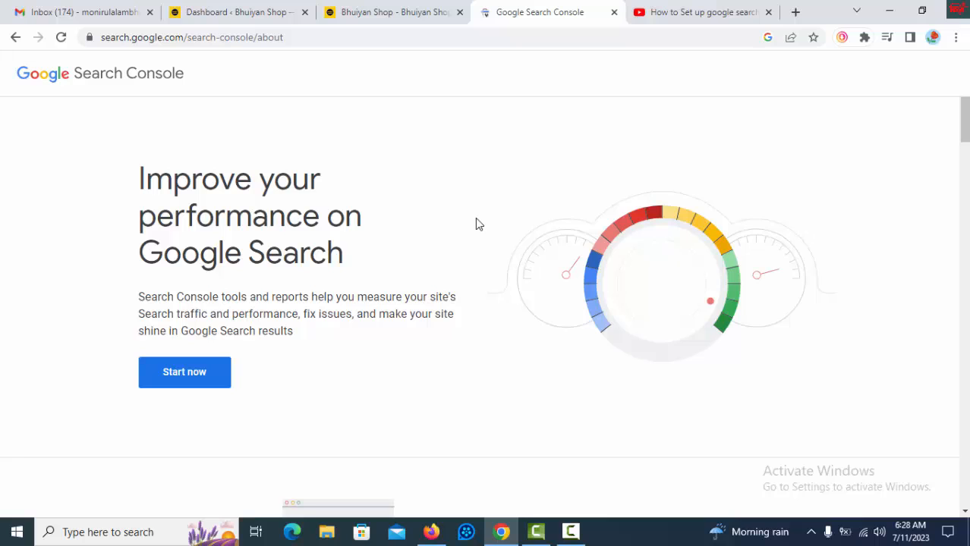
left_click(197, 384)
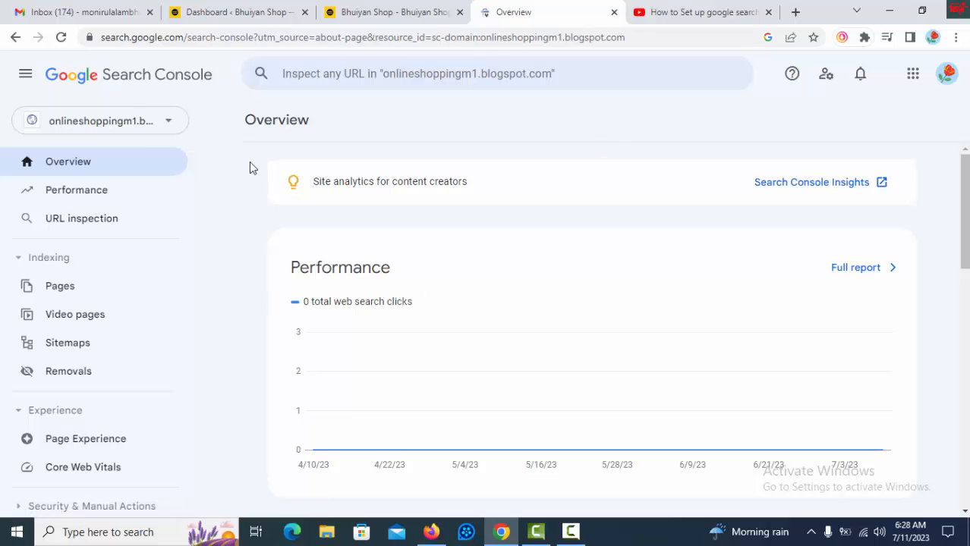
left_click(171, 124)
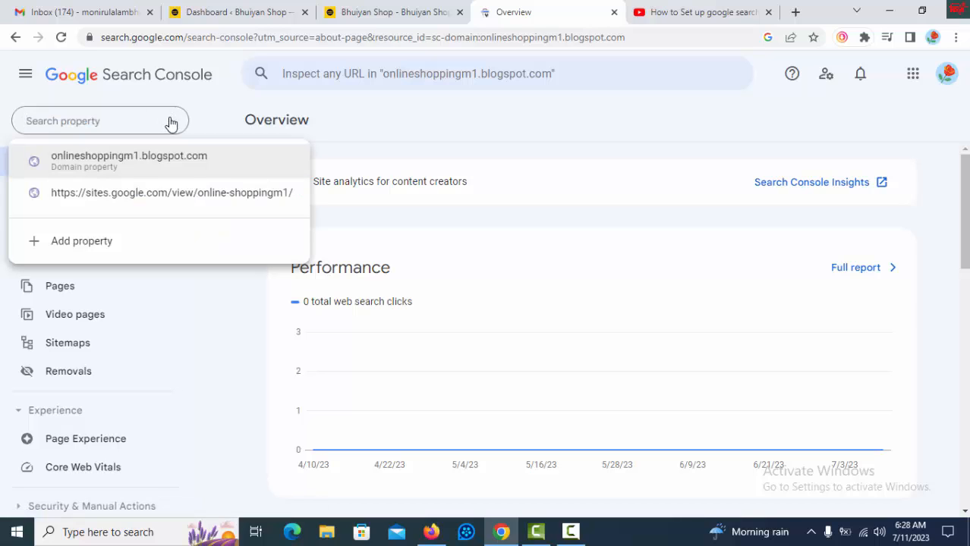
left_click(82, 244)
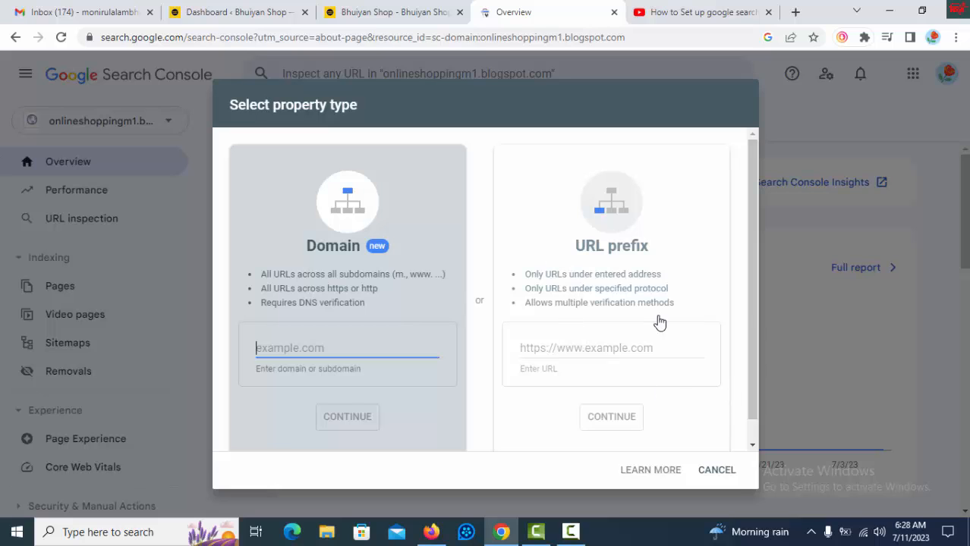
left_click(642, 348)
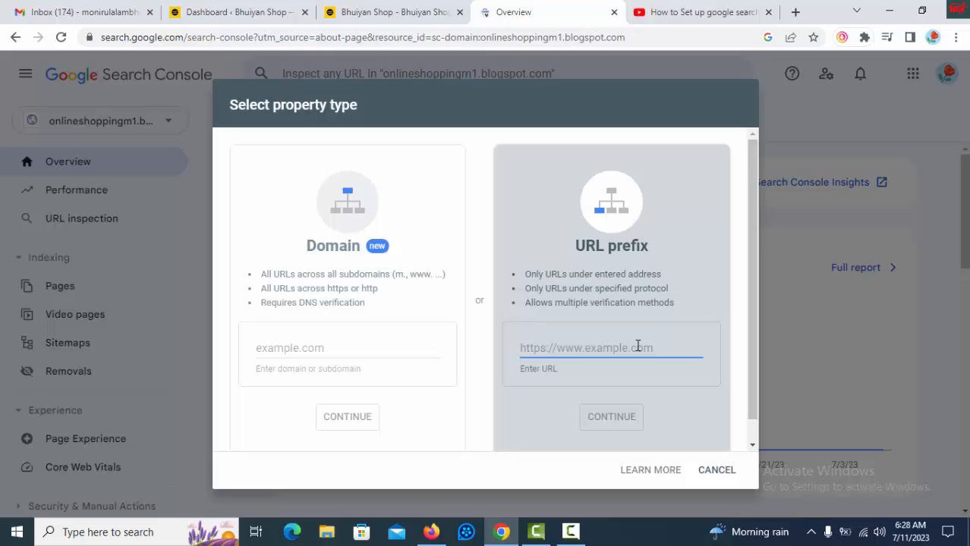
left_click(394, 12)
left_click(198, 37)
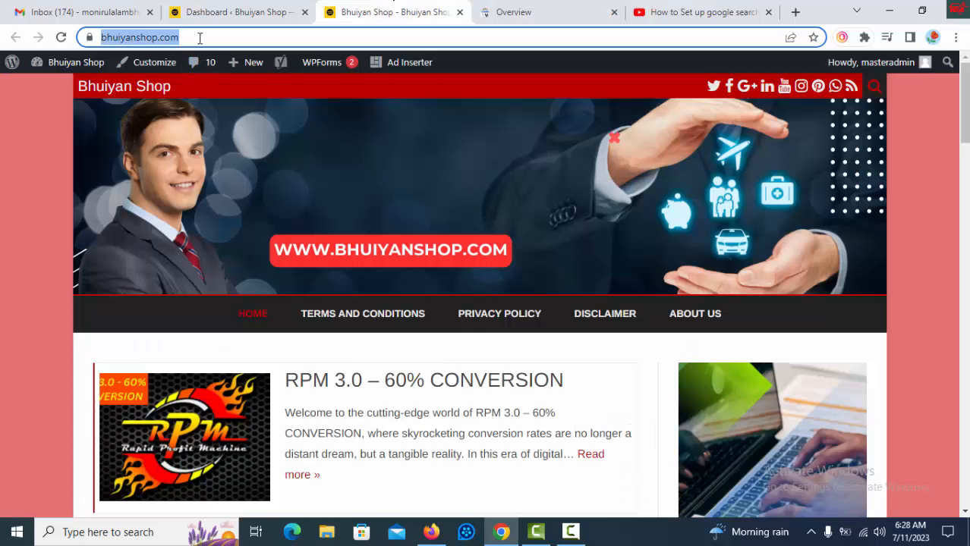
right_click(157, 40)
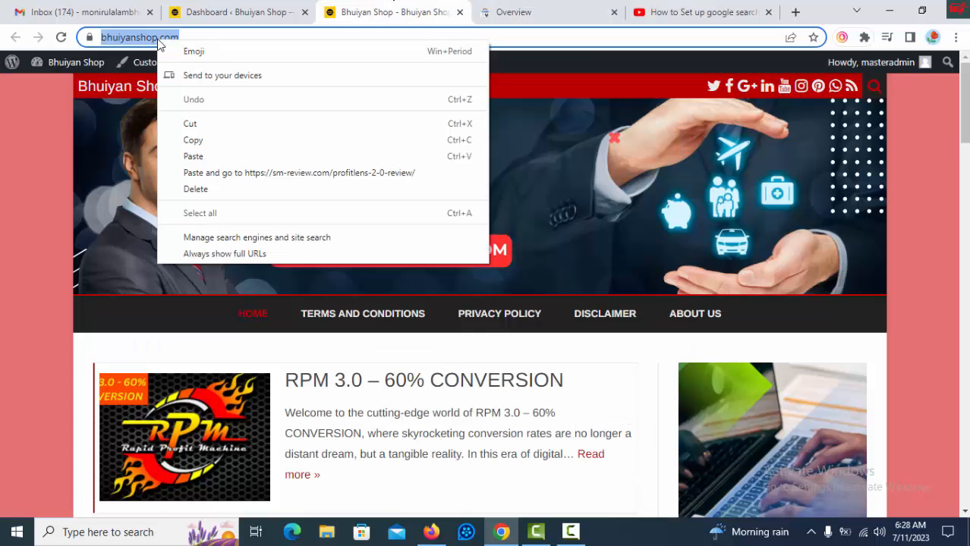
left_click(192, 141)
left_click(573, 15)
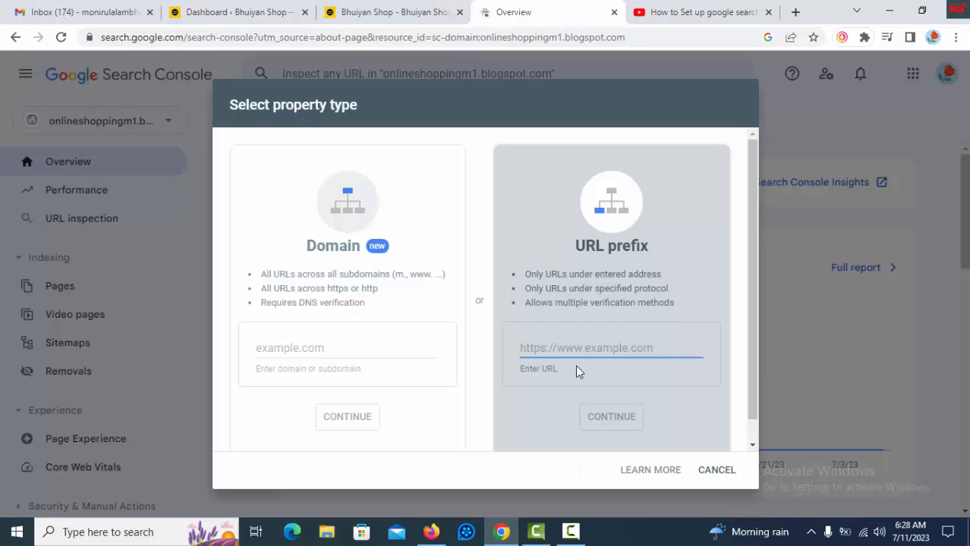
key("ctrl+v")
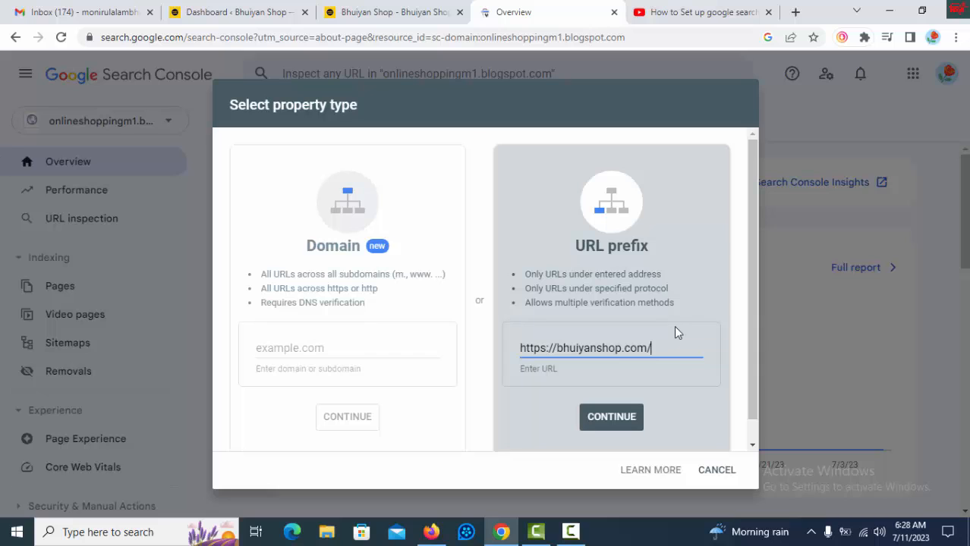
left_click(611, 418)
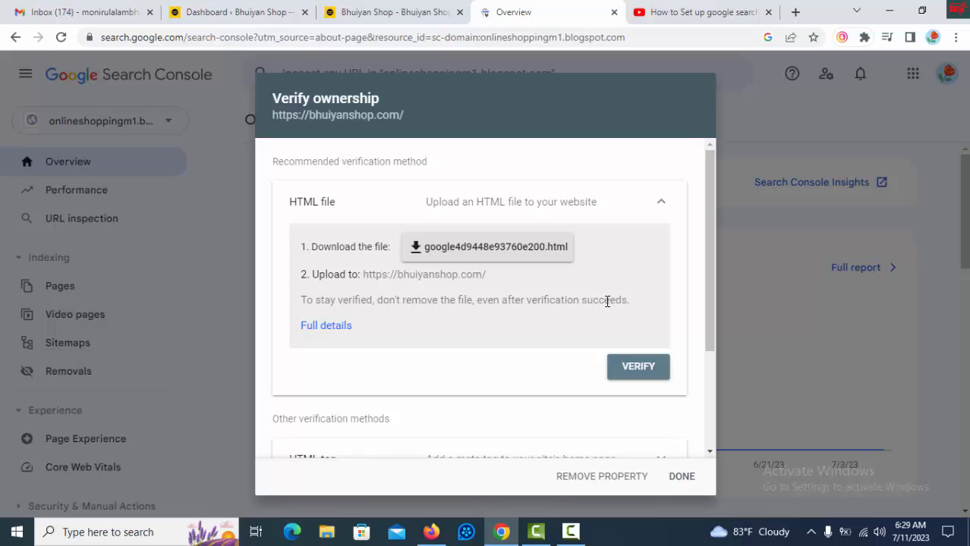
Step: Expand the HTML tag verification method for the property to show its meta tag
scroll(614, 267, "down", 2)
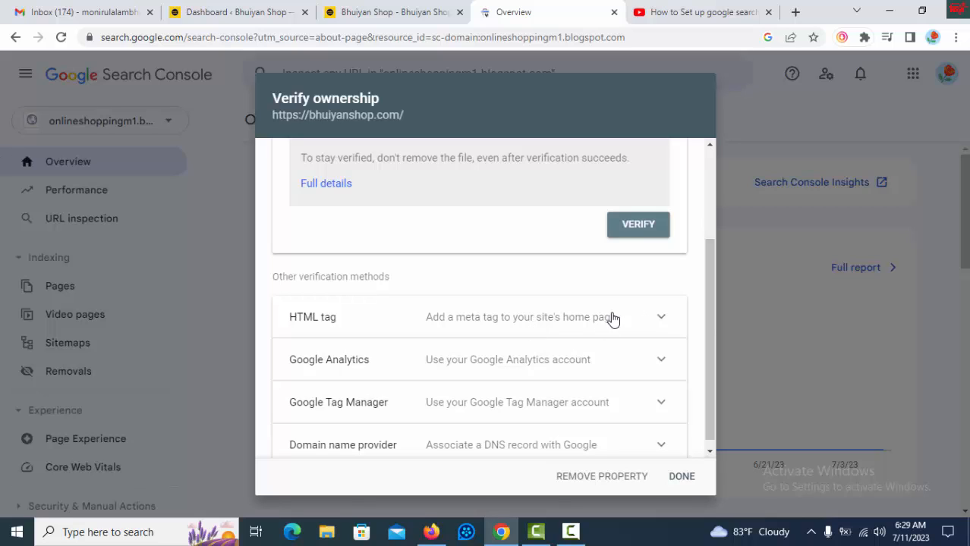
left_click(661, 319)
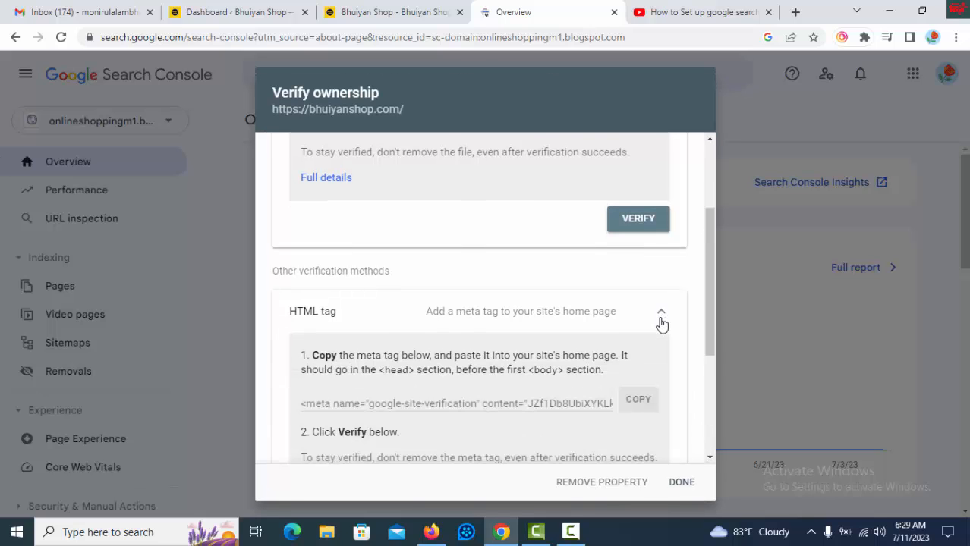
scroll(554, 383, "down", 1)
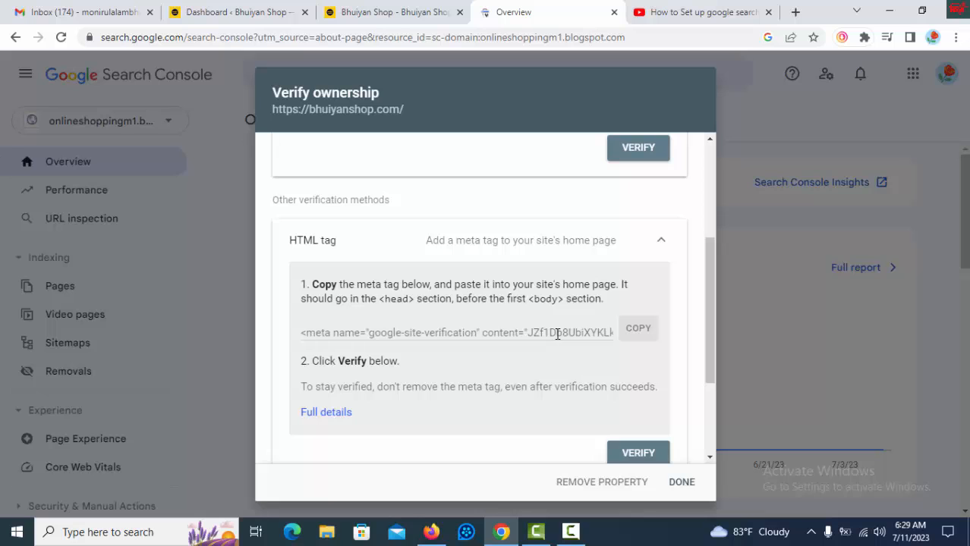
Step: Go to the Bhuiyan Shop WordPress dashboard and search for new plugins with the keyword "Header"
left_click(258, 15)
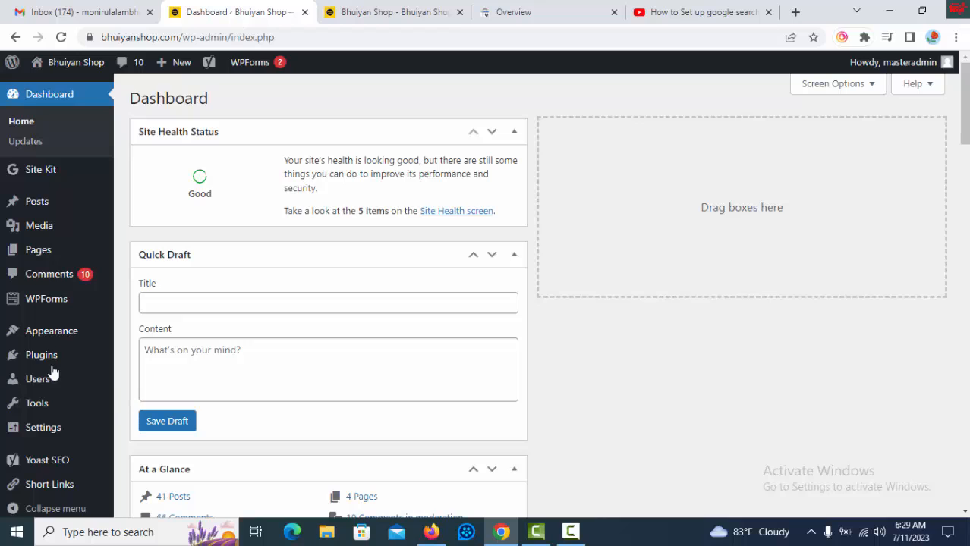
mouse_move(53, 360)
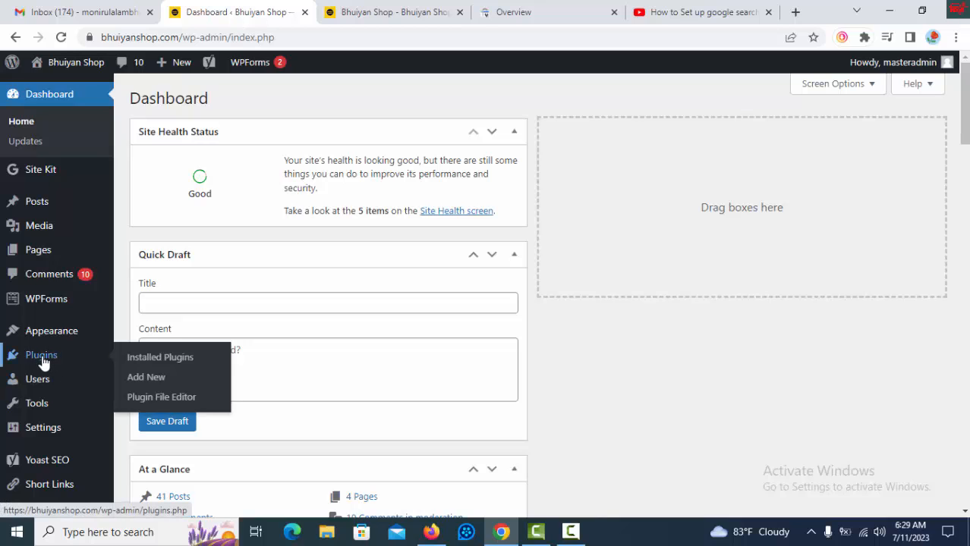
left_click(142, 385)
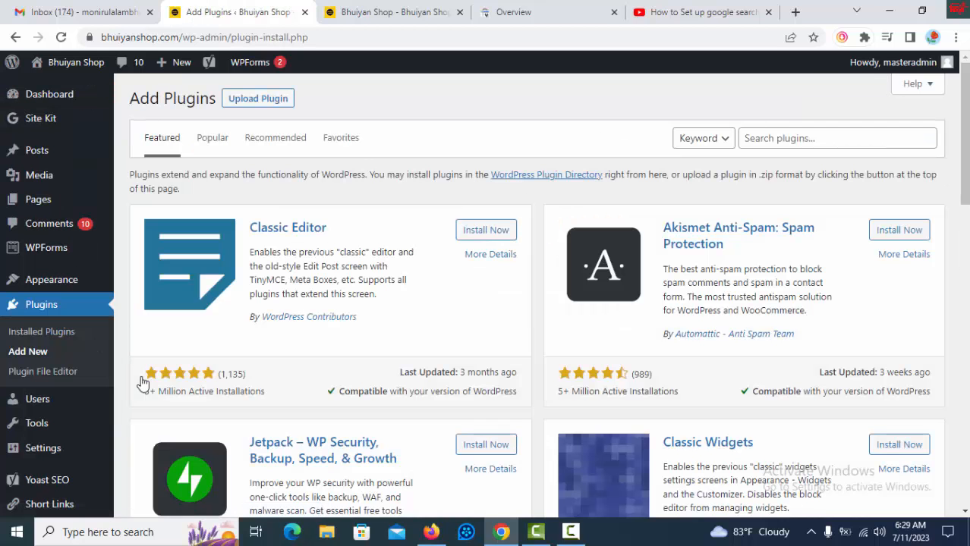
left_click(808, 137)
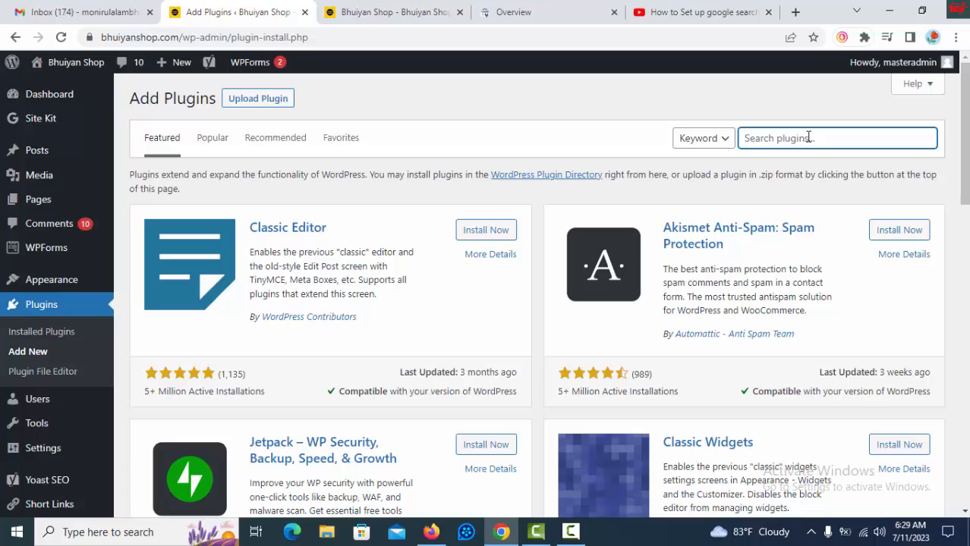
type("Header")
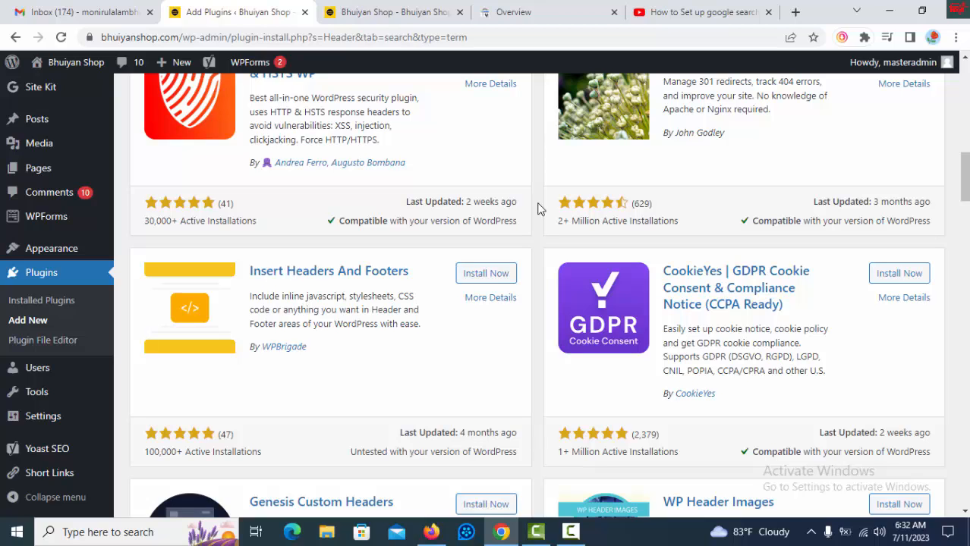
Step: Install and activate the Insert Headers And Footers plugin by WPBrigade
left_click(490, 275)
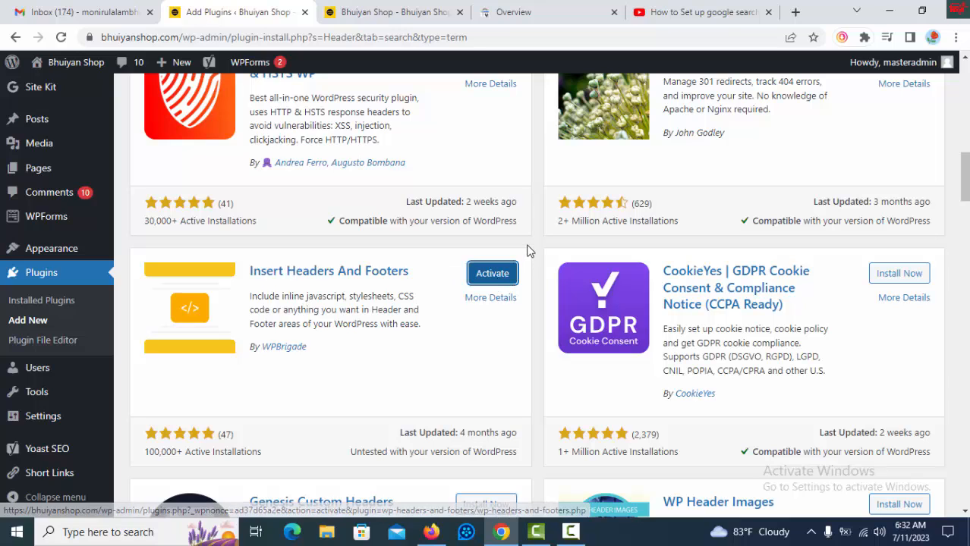
left_click(495, 275)
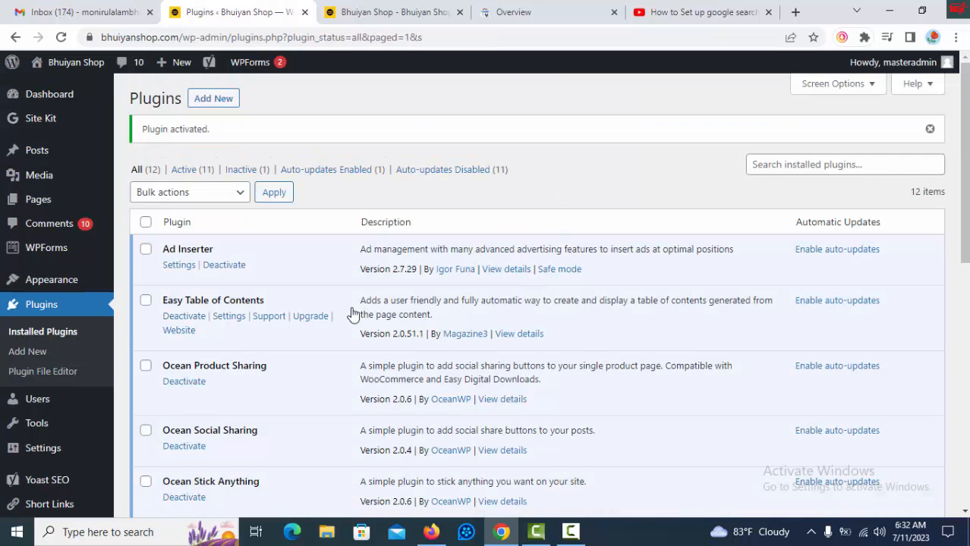
scroll(89, 266, "down", 2)
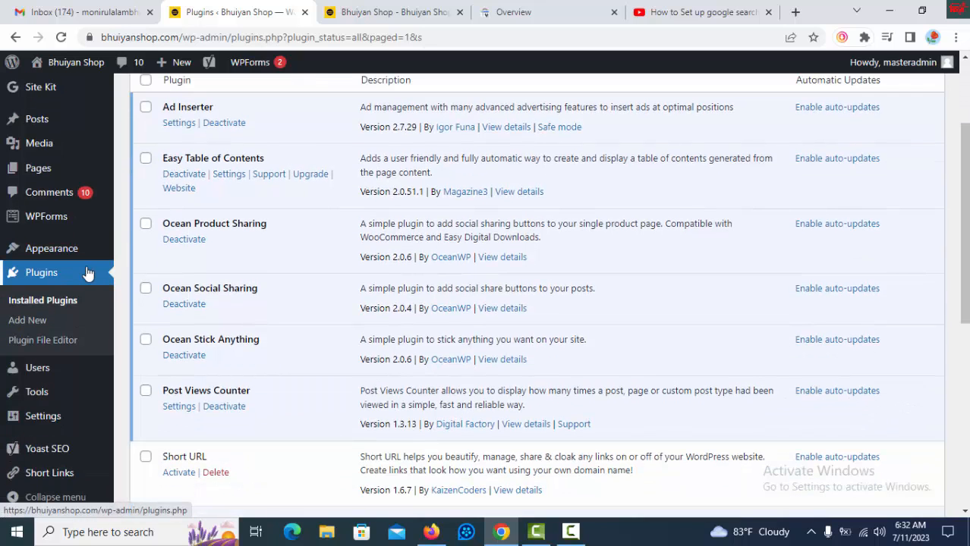
Step: Open the WP Headers and Footers settings page in the WordPress dashboard and look over its script fields
mouse_move(39, 425)
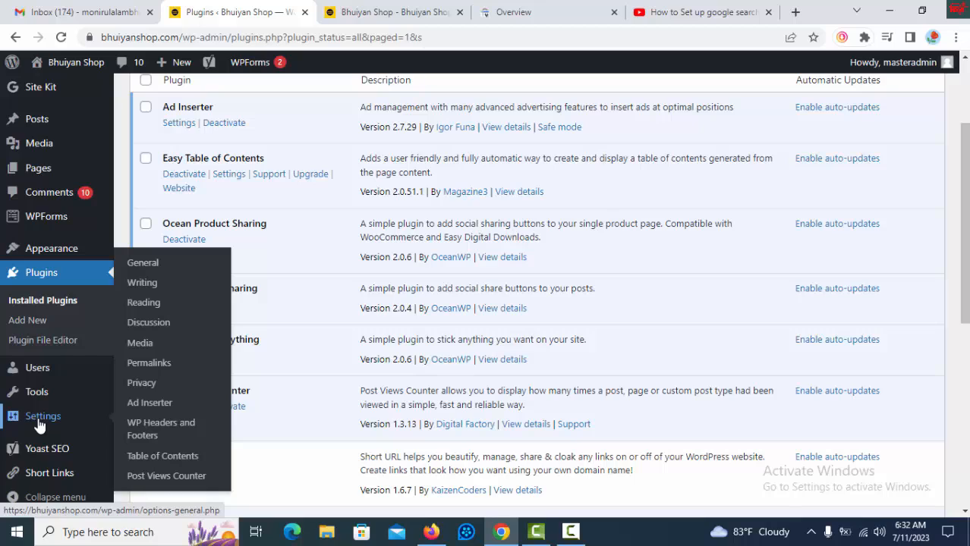
left_click(167, 431)
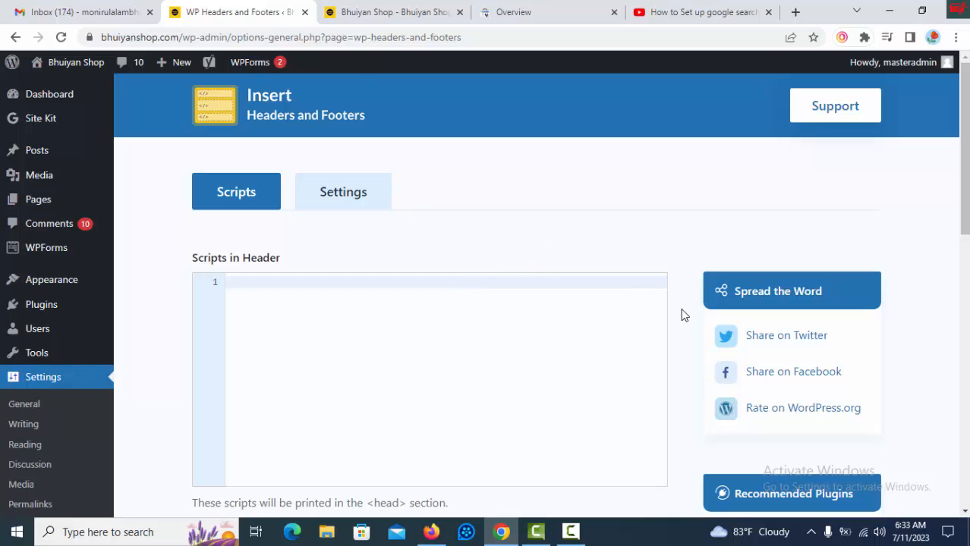
scroll(687, 313, "down", 10)
scroll(688, 309, "up", 10)
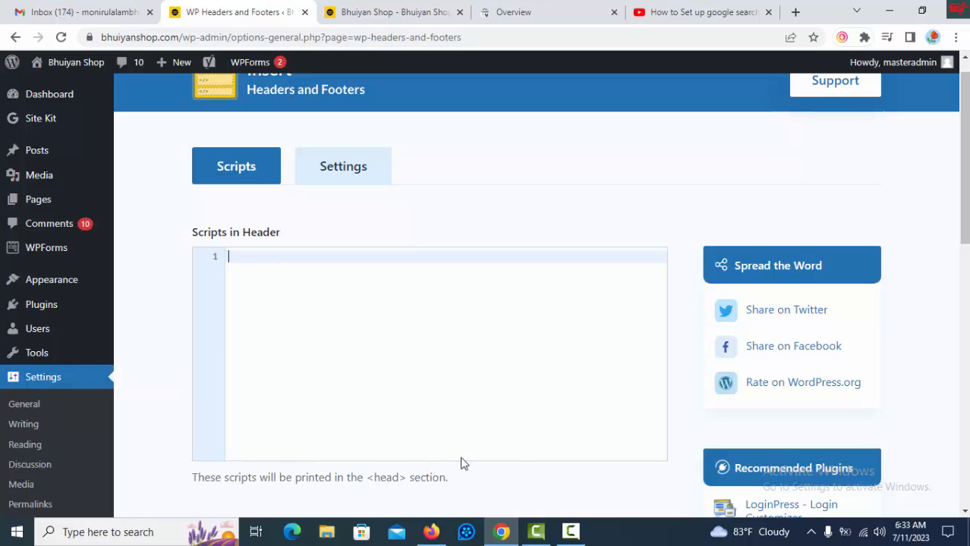
Step: Copy the HTML verification meta tag from Search Console, paste it into the plugin's Scripts in Header field and save the changes
left_click(524, 12)
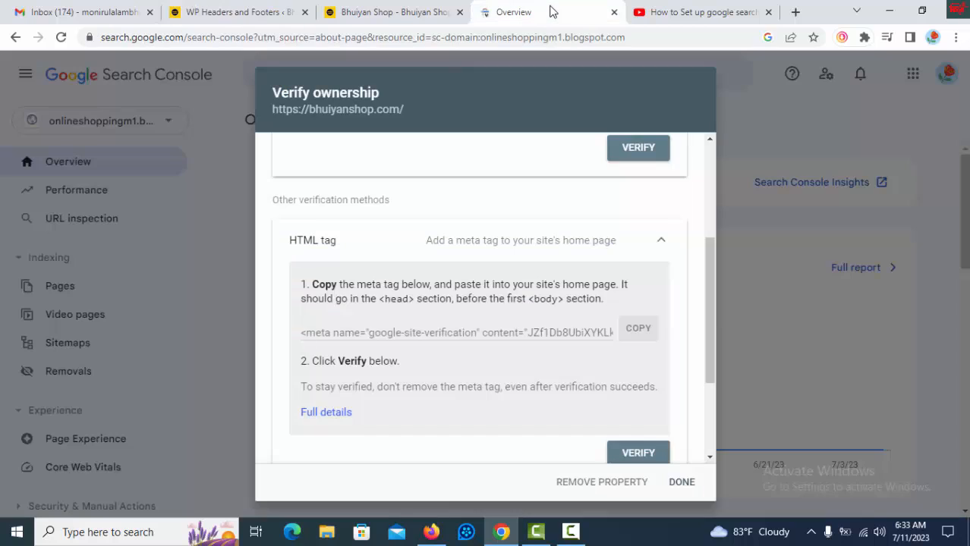
left_click(503, 334)
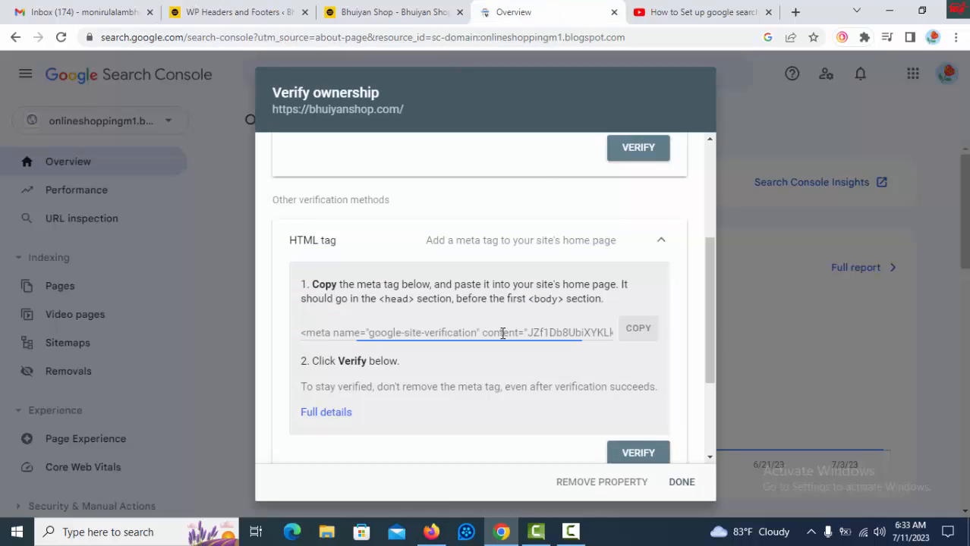
left_click(636, 334)
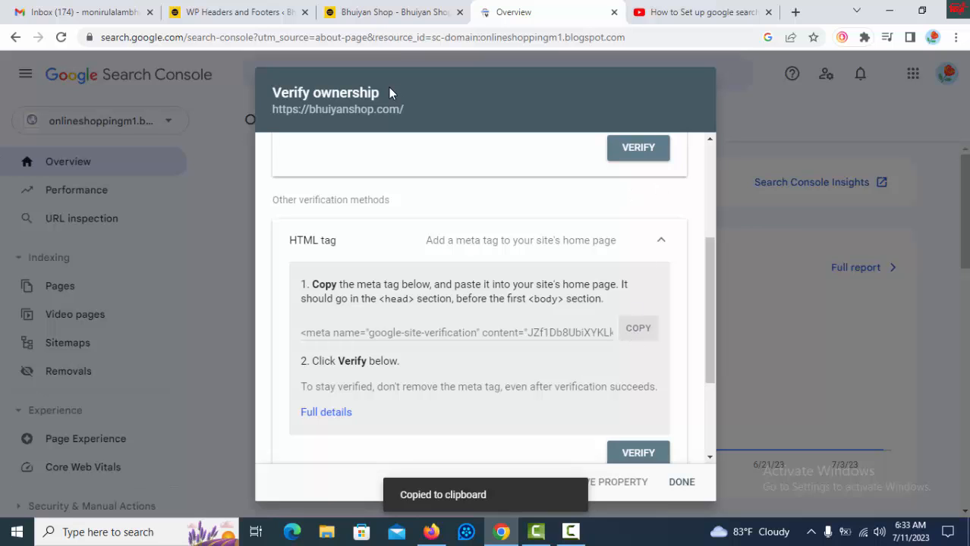
left_click(366, 20)
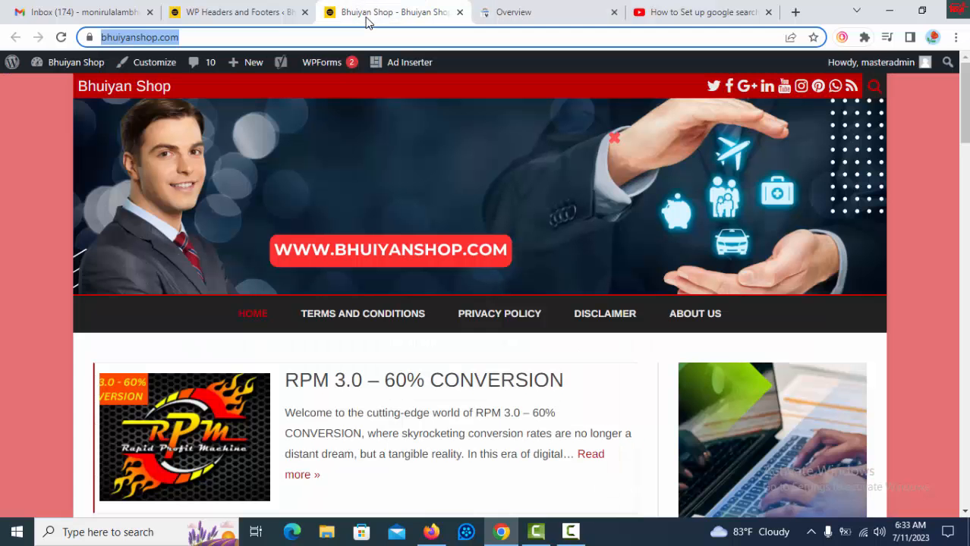
left_click(263, 13)
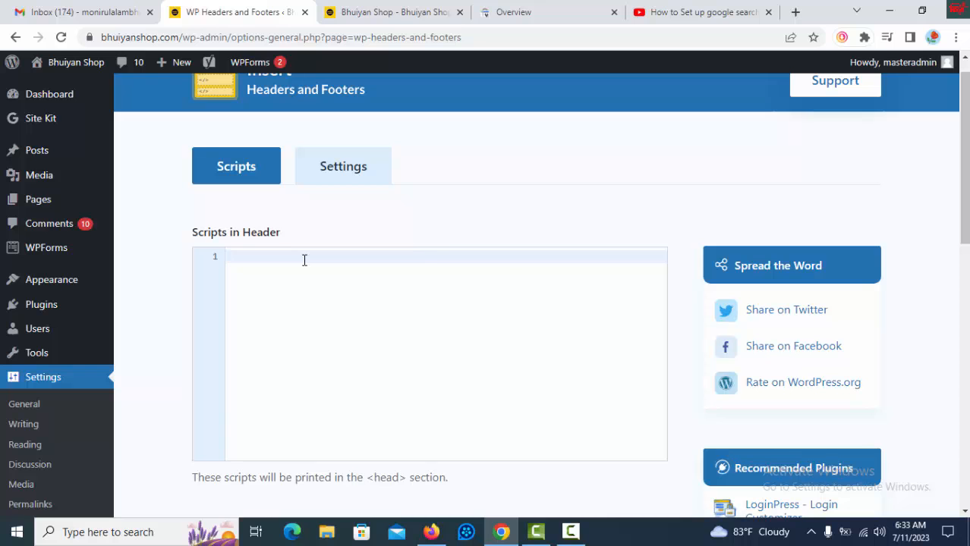
key("ctrl+v")
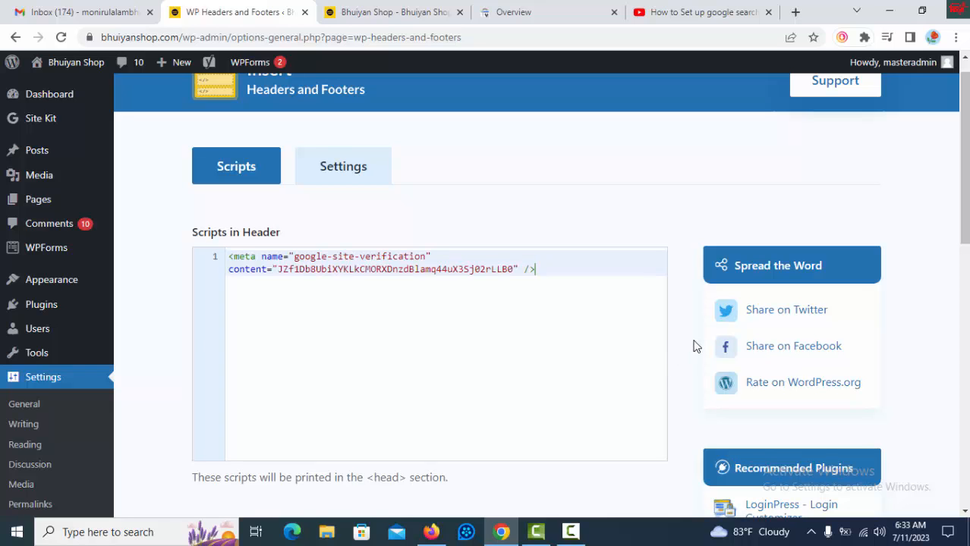
scroll(667, 334, "down", 9)
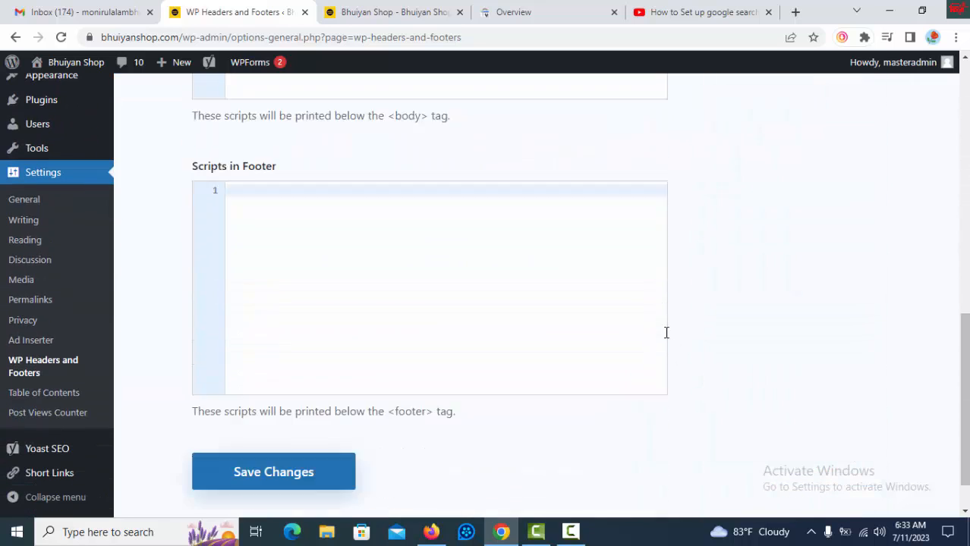
left_click(268, 422)
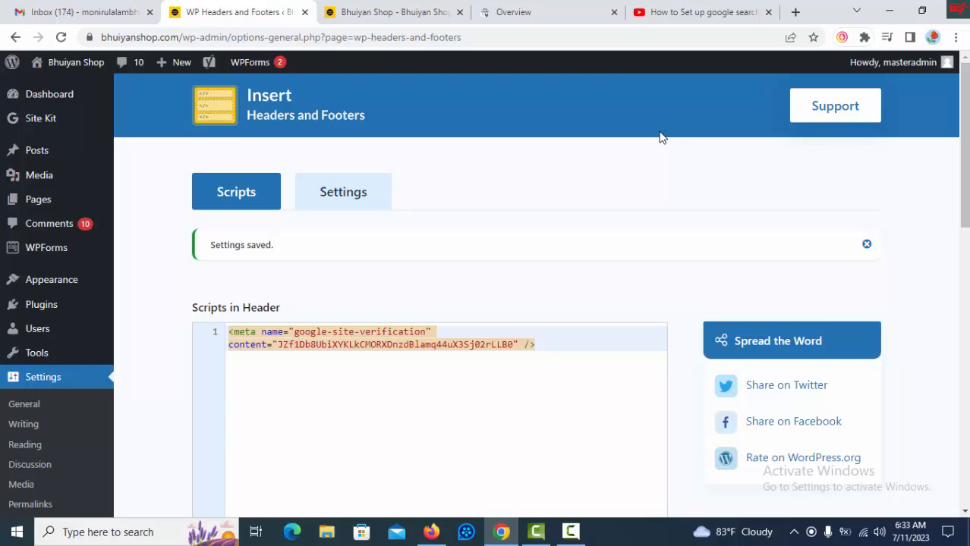
left_click(714, 13)
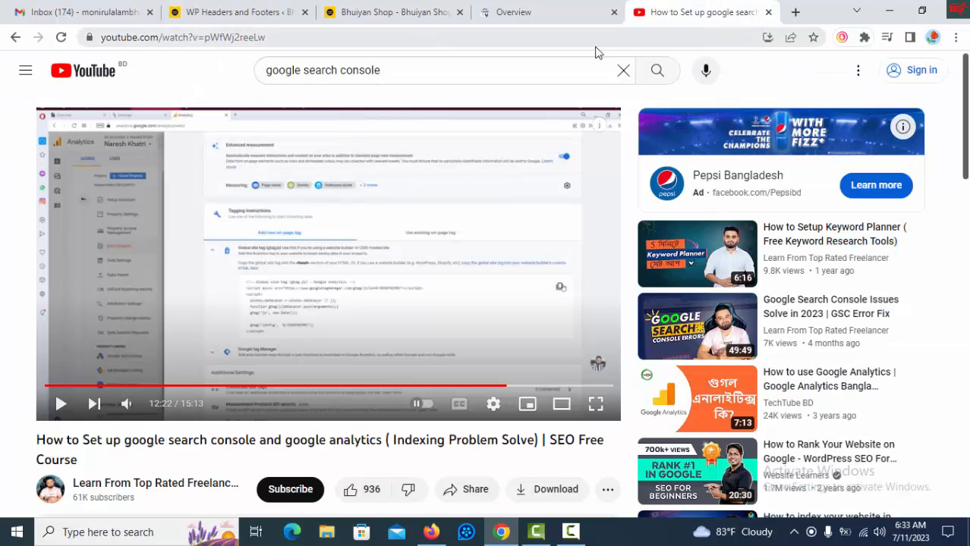
left_click(577, 15)
scroll(668, 342, "down", 2)
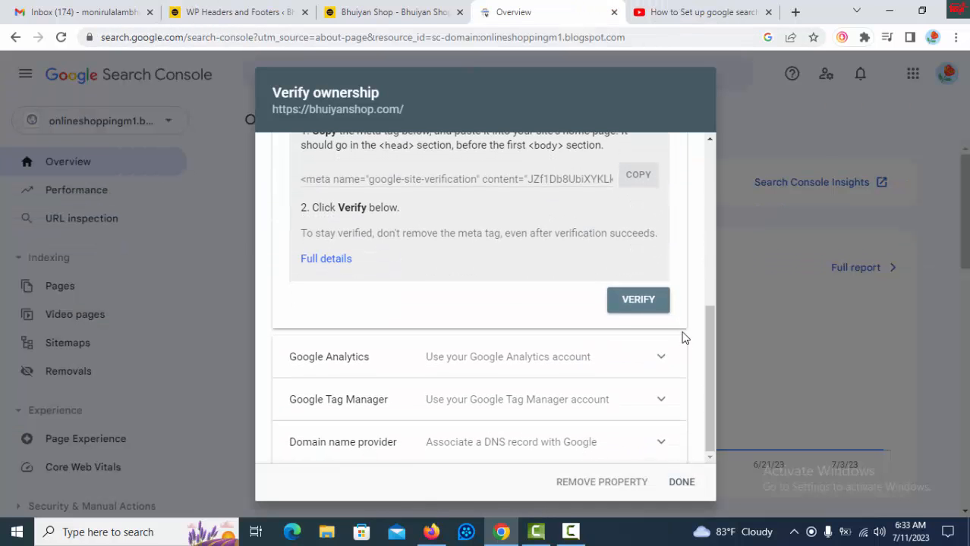
left_click(646, 303)
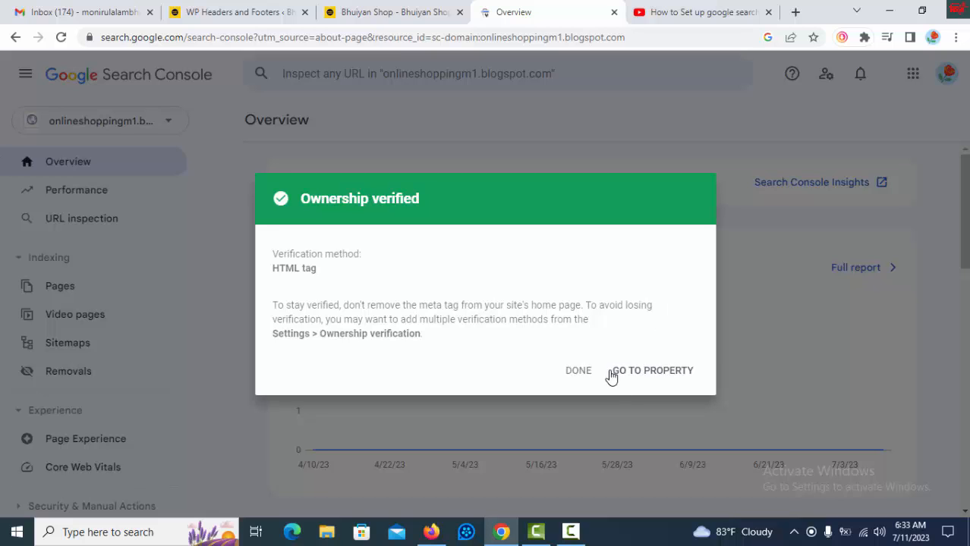
left_click(576, 373)
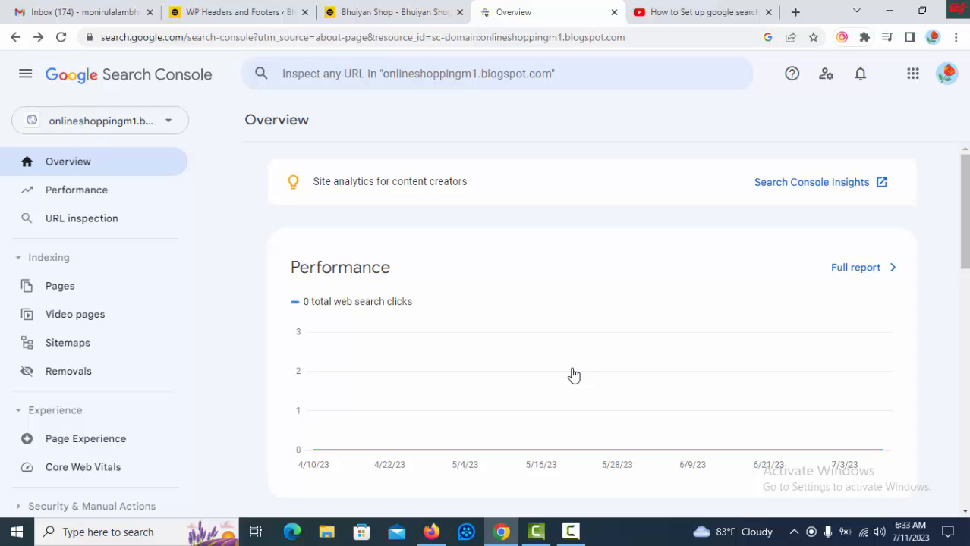
left_click(168, 121)
left_click(142, 194)
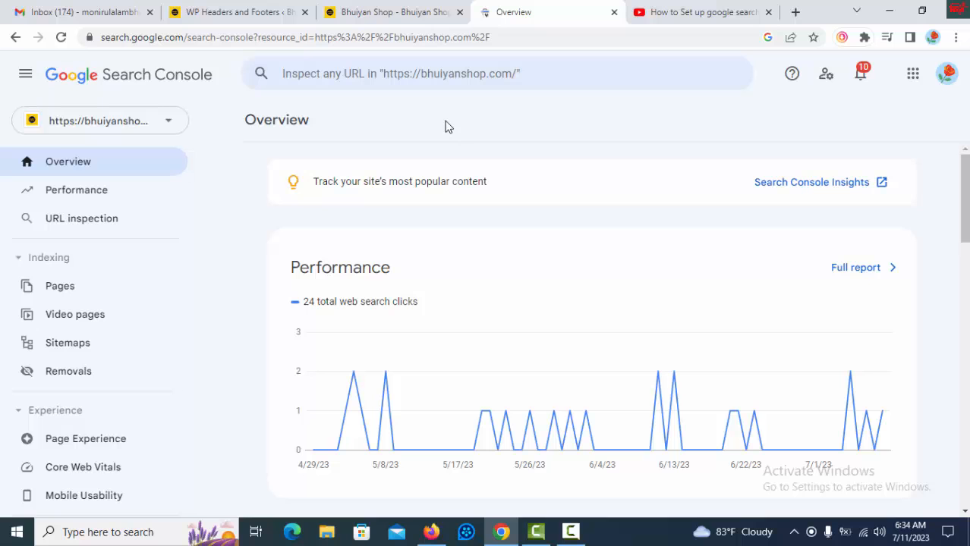
left_click(73, 194)
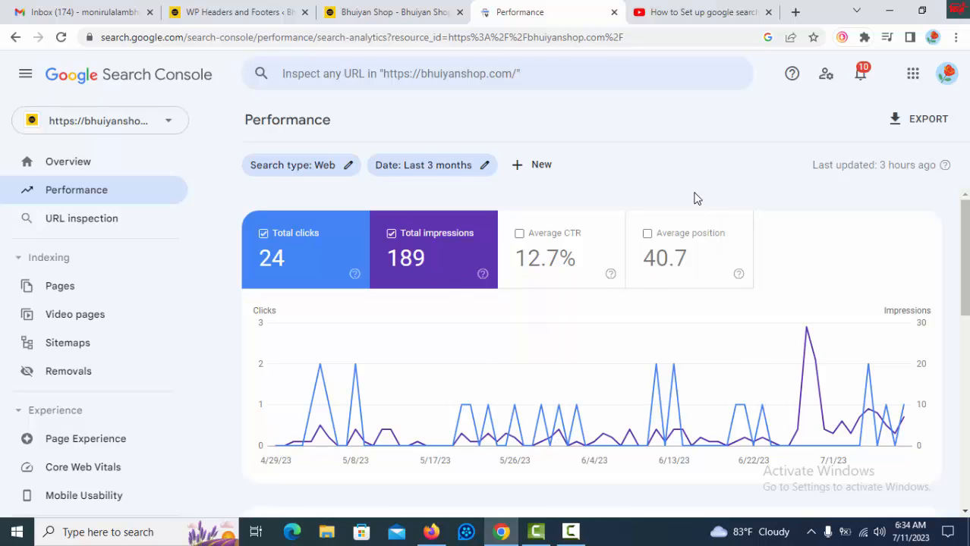
Step: Start a URL inspection, then browse the Bhuiyan Shop home page and open the Pro Ecom Review post
left_click(96, 223)
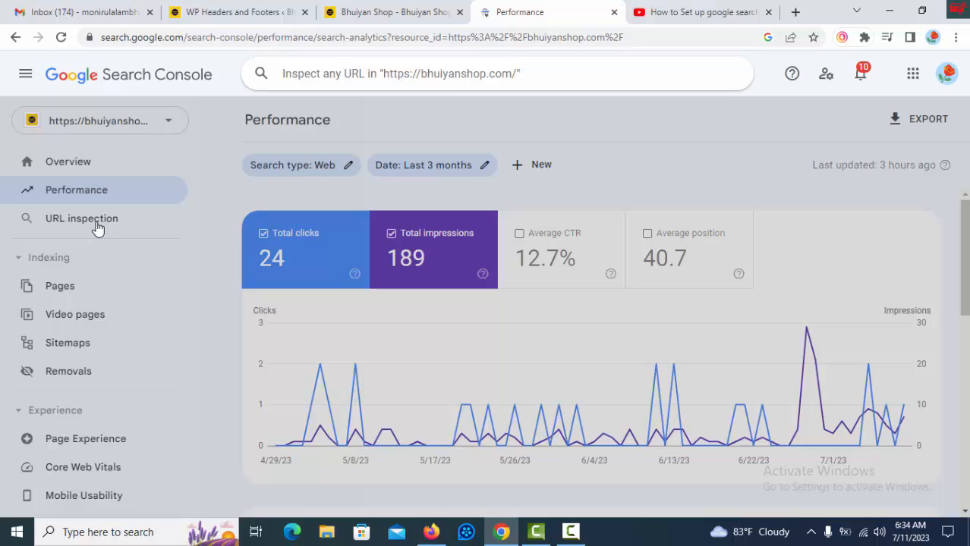
left_click(375, 13)
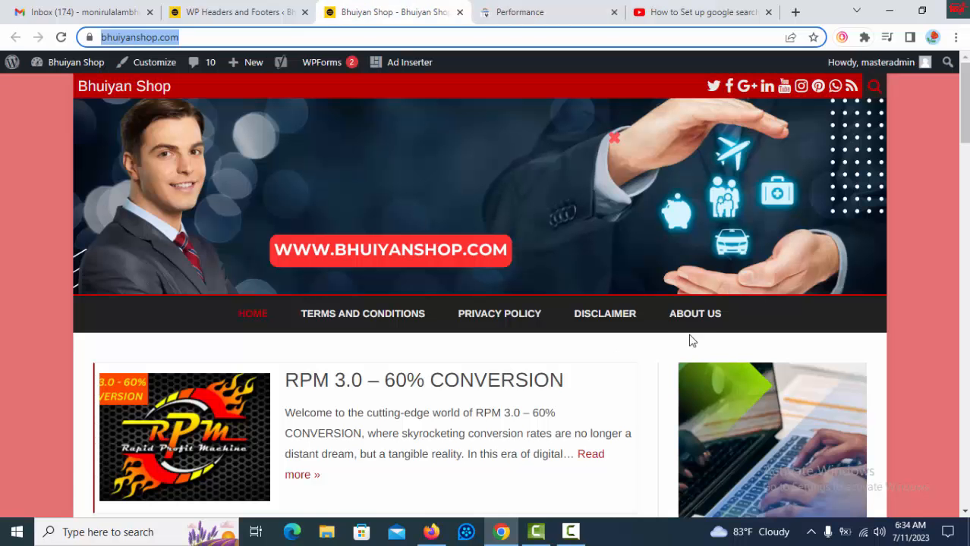
scroll(671, 321, "down", 6)
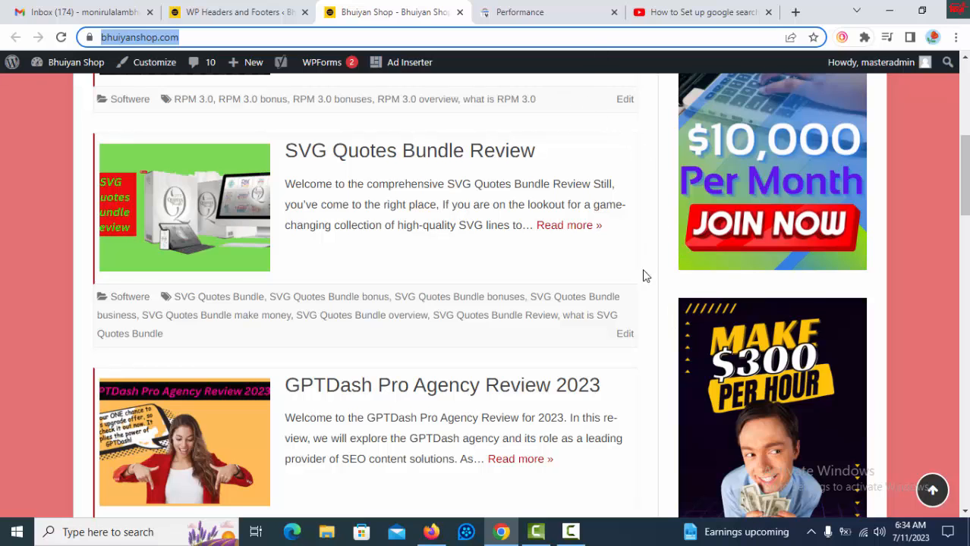
scroll(654, 281, "down", 2)
scroll(652, 296, "up", 1)
scroll(652, 297, "up", 1)
scroll(592, 207, "down", 3)
scroll(611, 212, "down", 2)
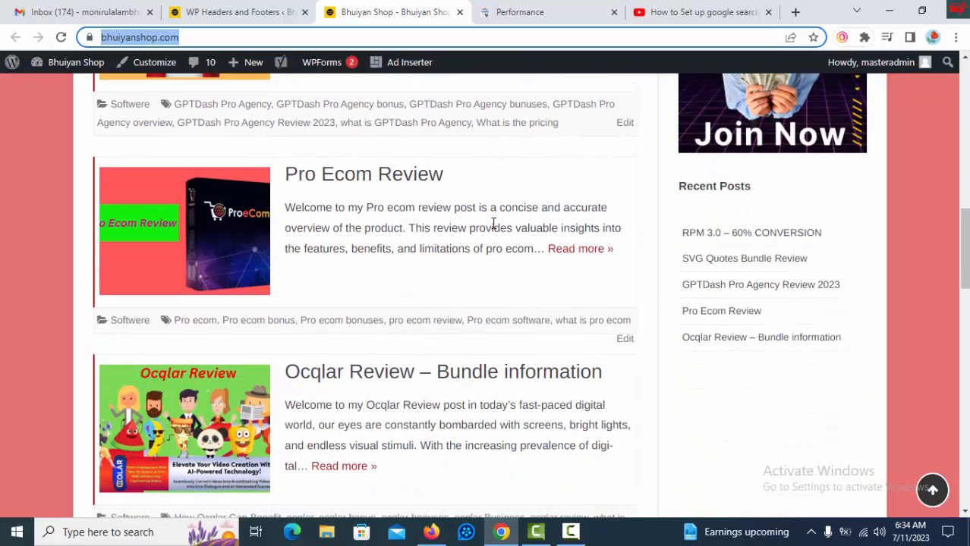
left_click(401, 183)
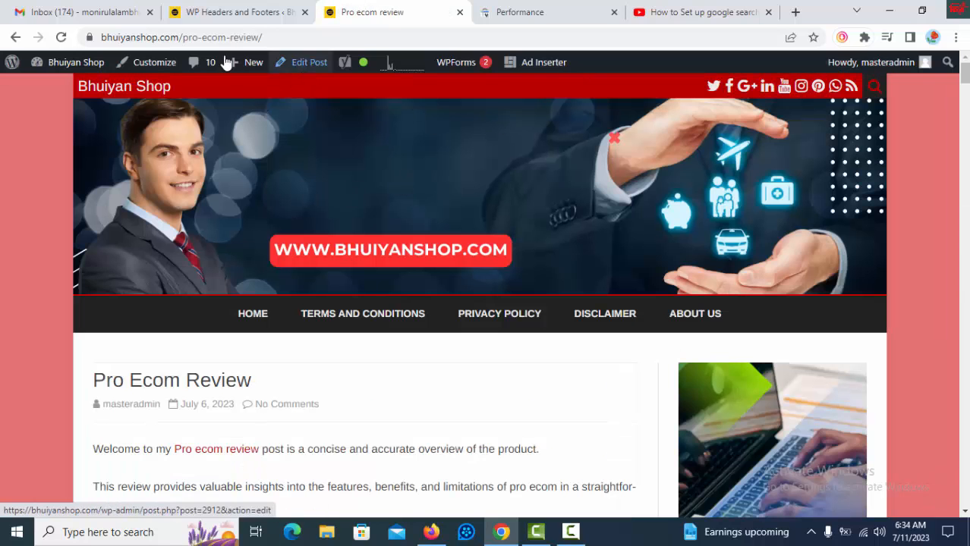
Step: Copy the Pro Ecom Review post's address, inspect it in Search Console and review its indexing status
left_click(277, 38)
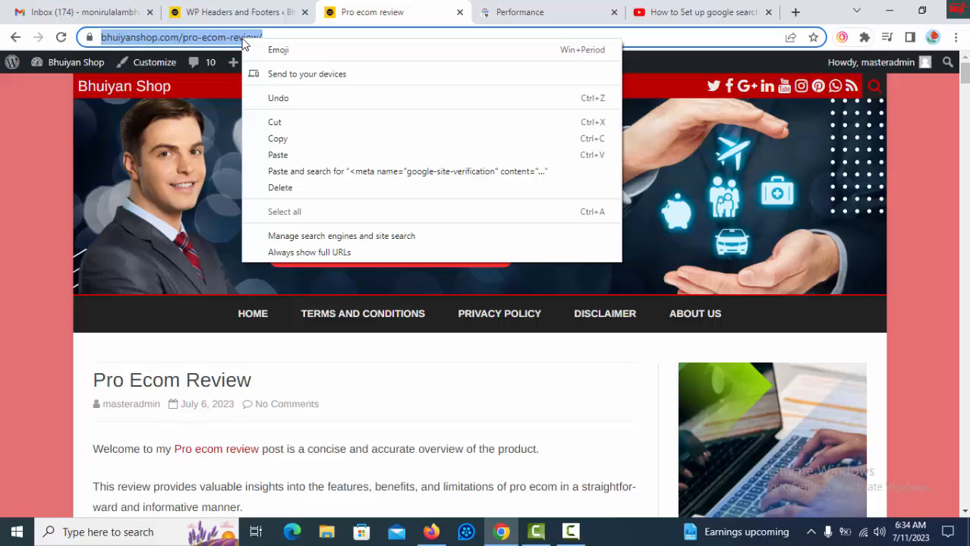
left_click(277, 138)
left_click(534, 13)
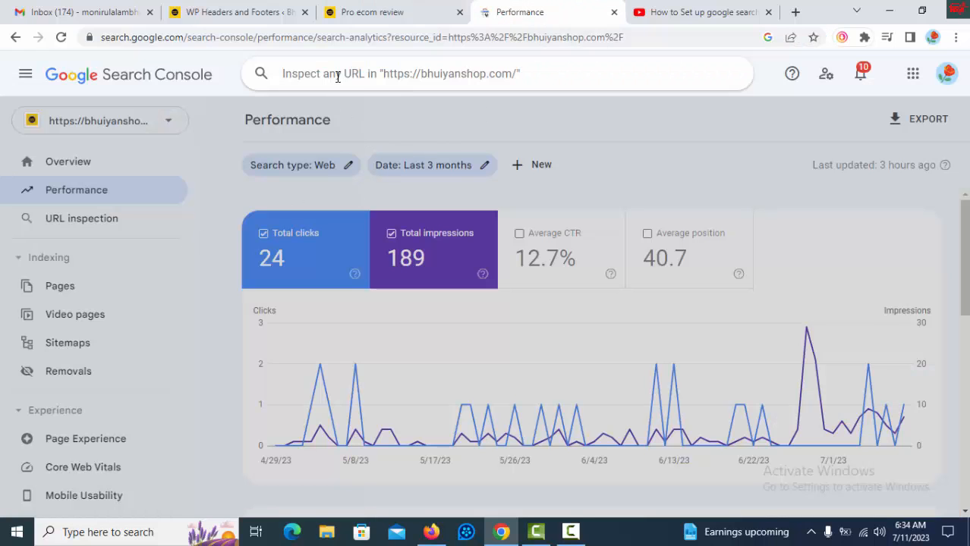
key("ctrl+v")
key("Return")
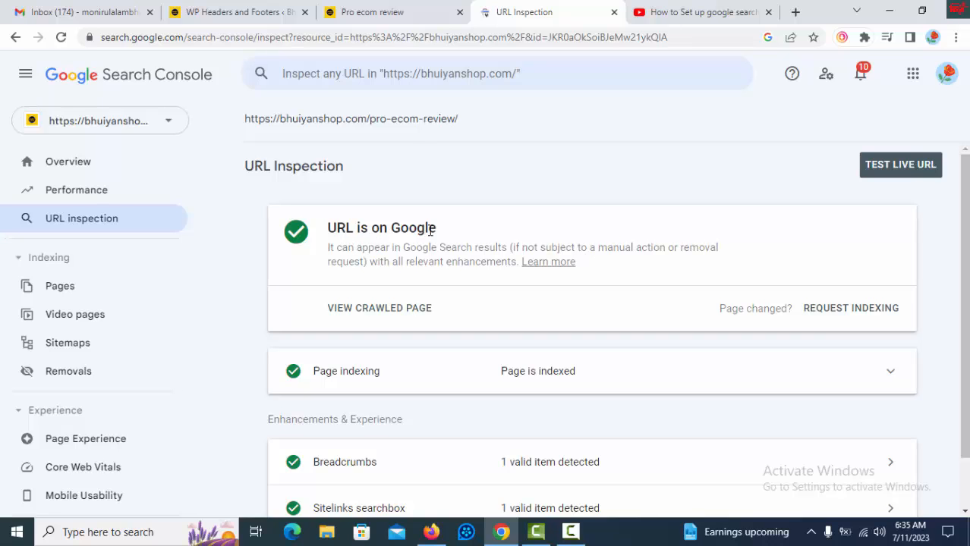
left_click_drag(430, 230, 347, 230)
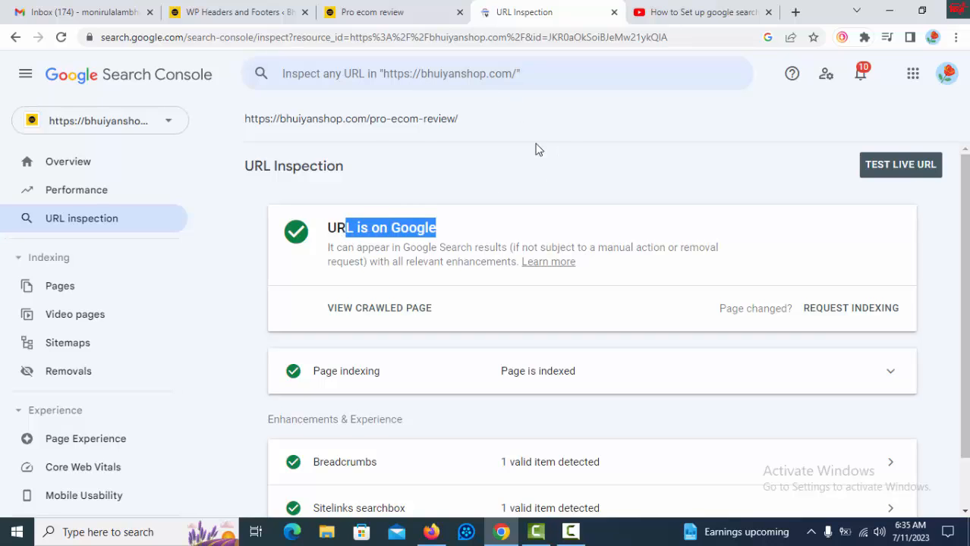
scroll(567, 198, "down", 1)
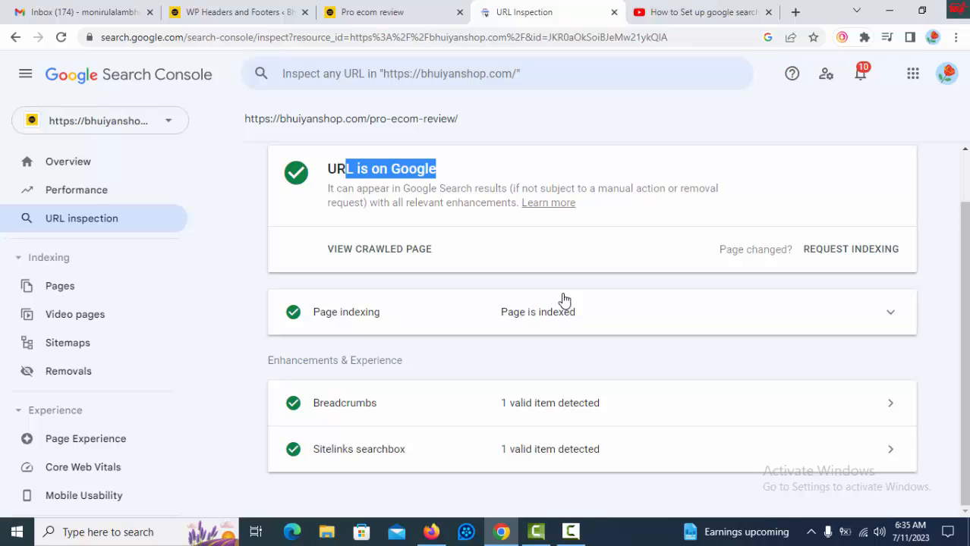
scroll(565, 296, "up", 1)
Step: Return to the Bhuiyan Shop home page and open the RPM 3.0 – 60% CONVERSION post
left_click(409, 14)
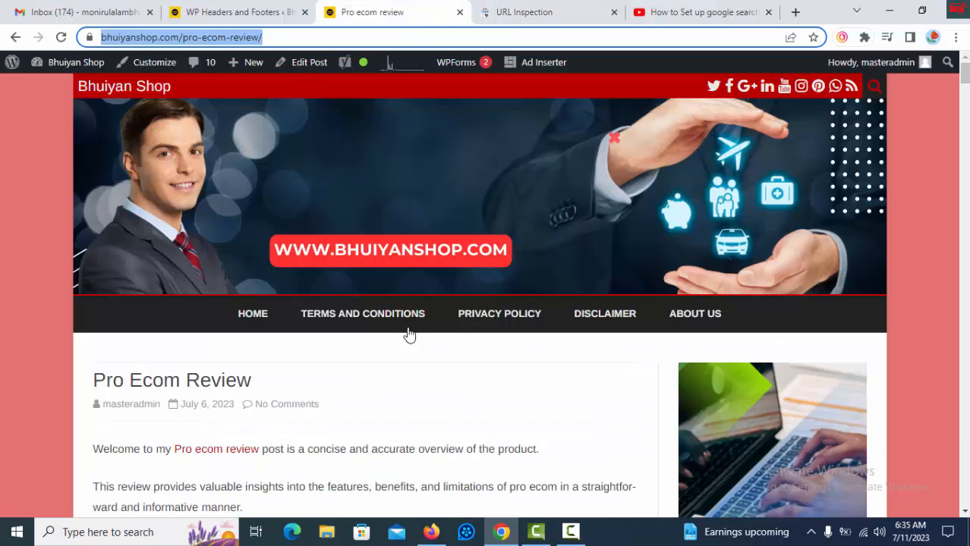
left_click(255, 312)
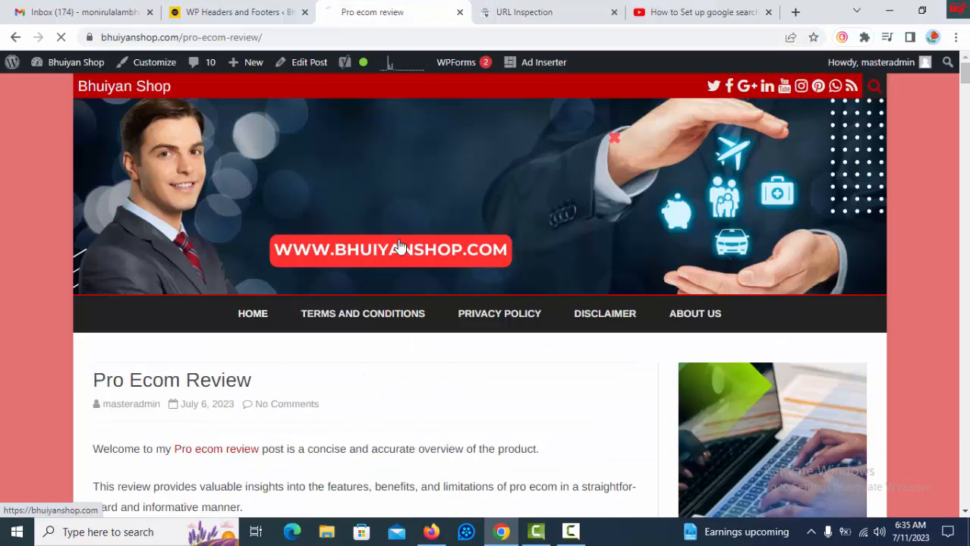
scroll(578, 342, "down", 3)
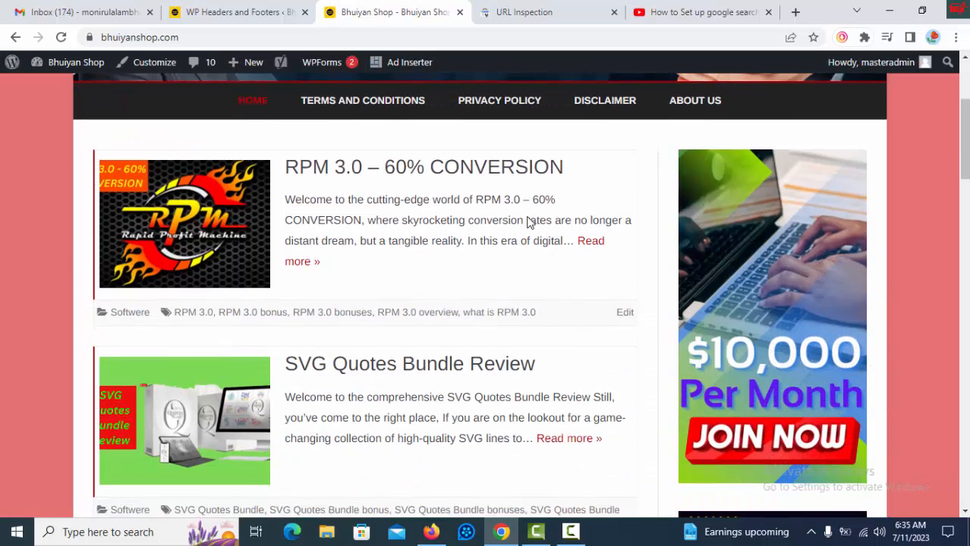
left_click(484, 179)
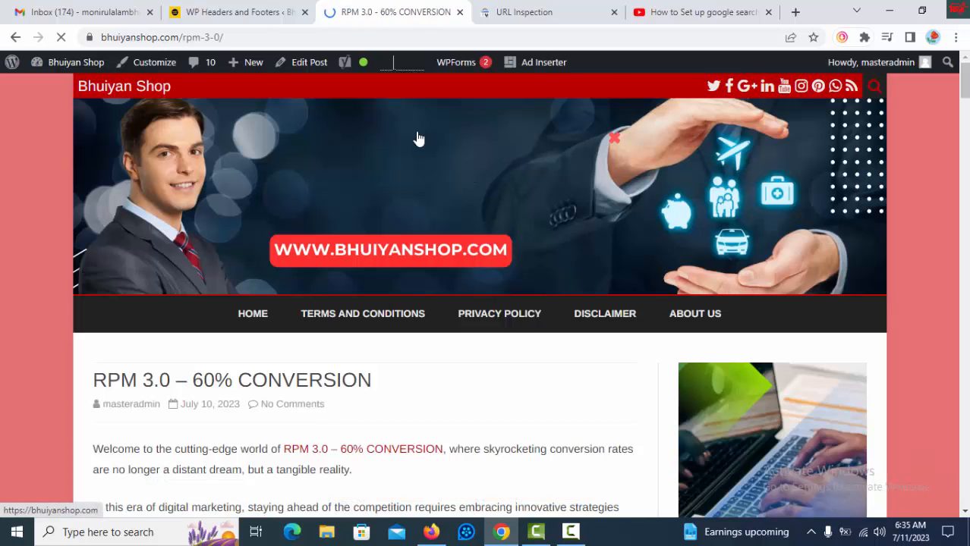
Step: Copy the RPM 3.0 post's address and inspect it in Search Console
left_click(235, 37)
right_click(205, 38)
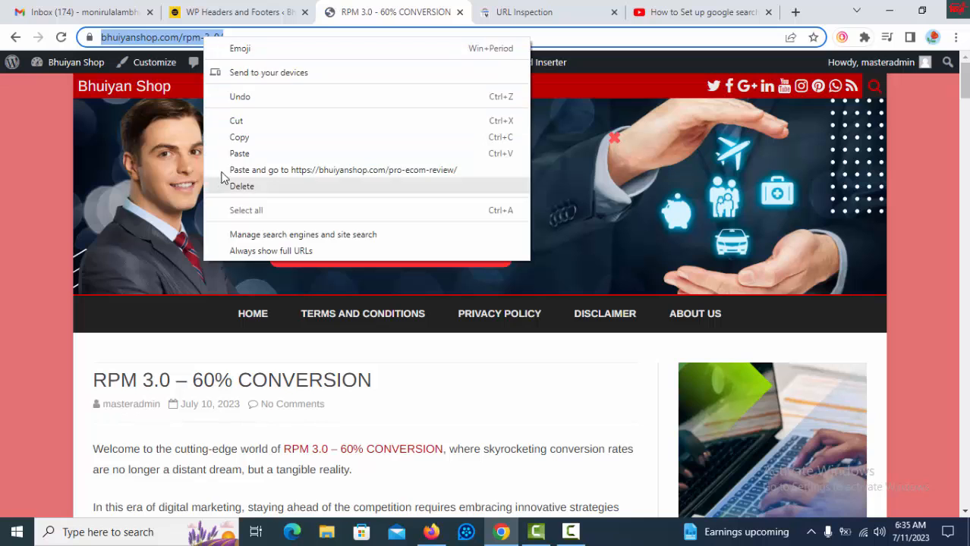
left_click(239, 141)
left_click(561, 15)
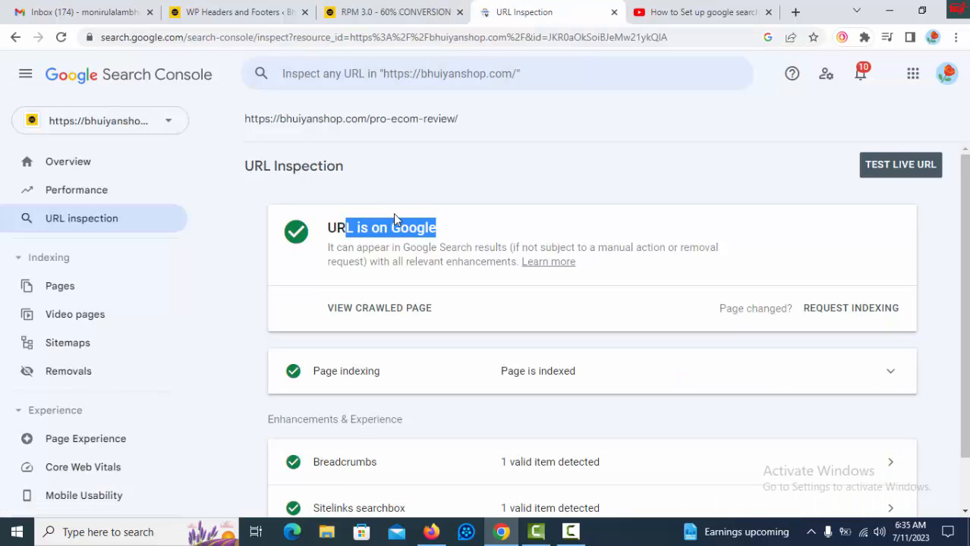
left_click(81, 218)
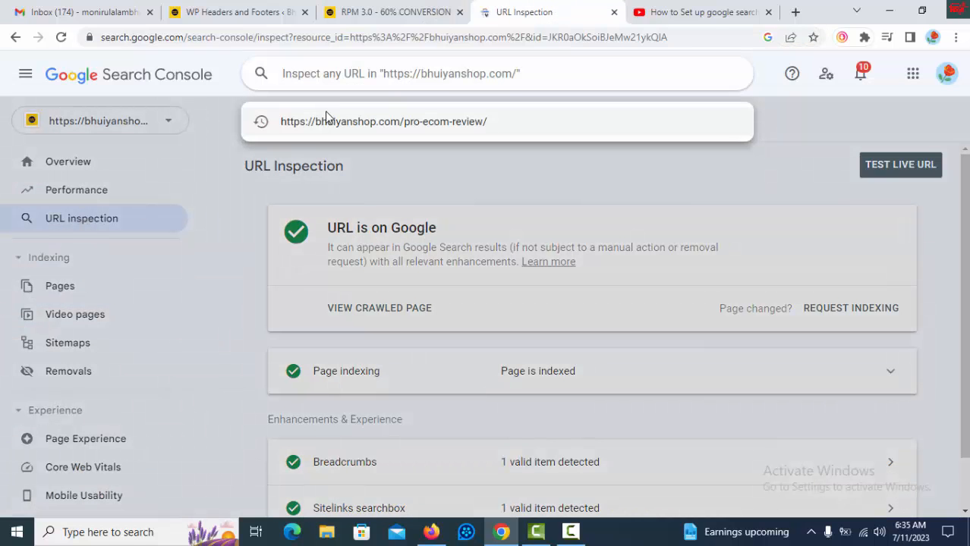
key("ctrl+v")
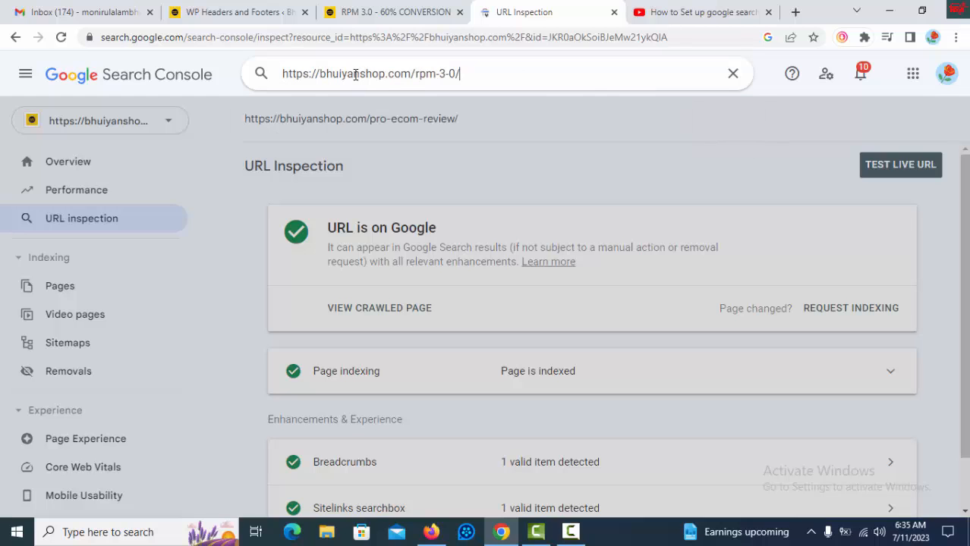
key("Return")
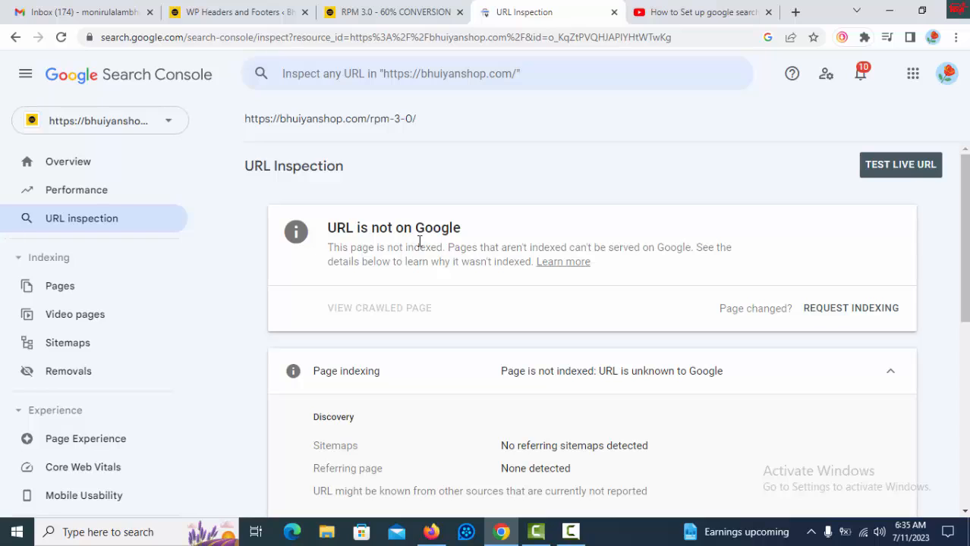
Step: Review the RPM 3.0 post's index status and request indexing for it
left_click_drag(364, 227, 503, 229)
left_click(502, 231)
left_click(864, 313)
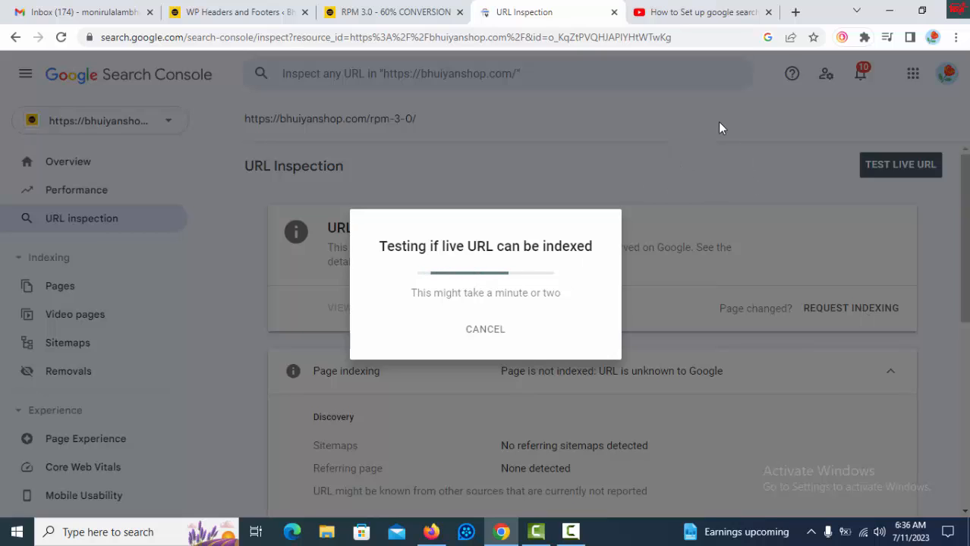
Step: Search Google for site:bhuiyanshop.com/ in a new browser tab
left_click(797, 13)
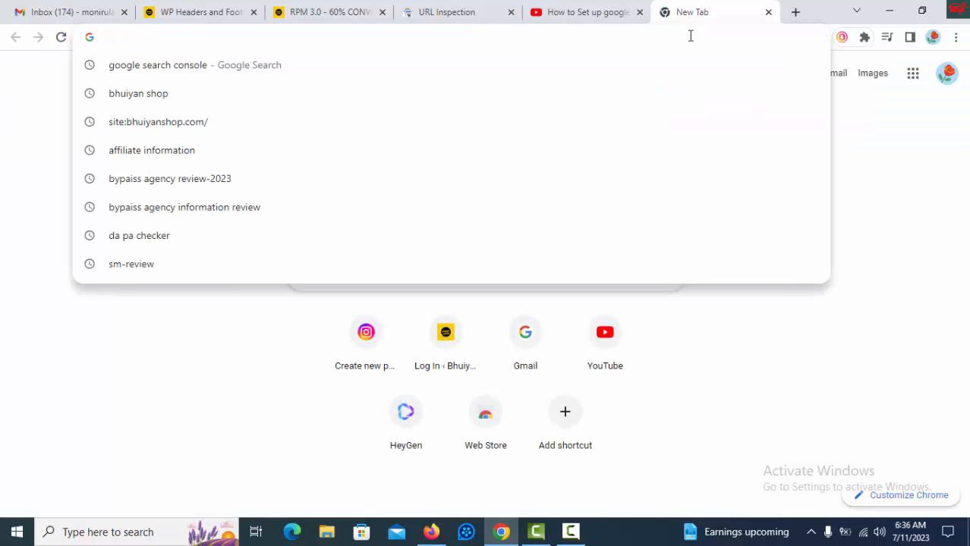
type("site")
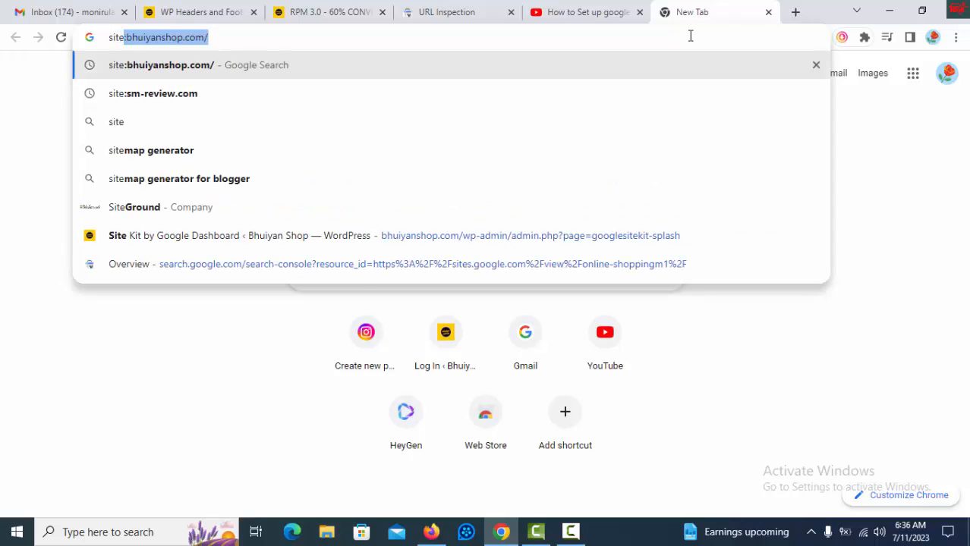
type(":")
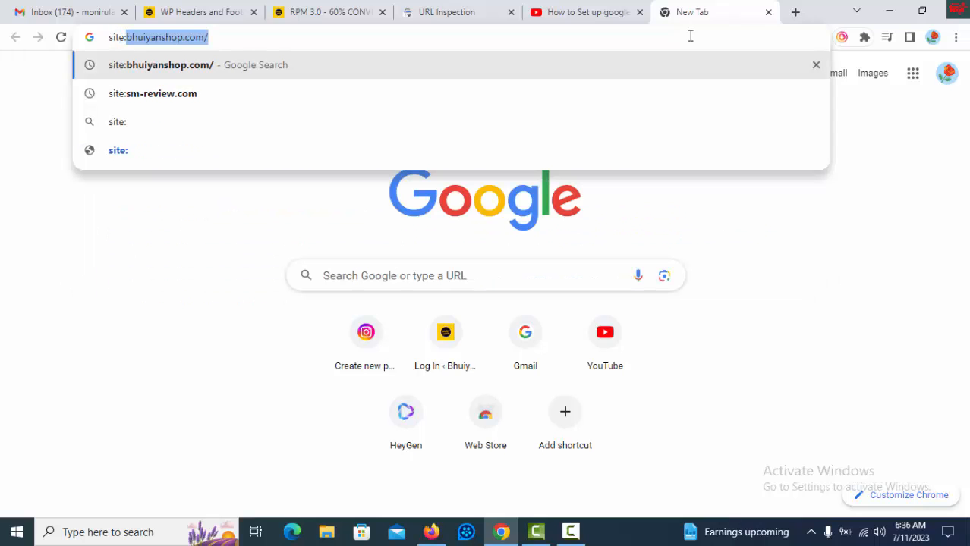
left_click(239, 30)
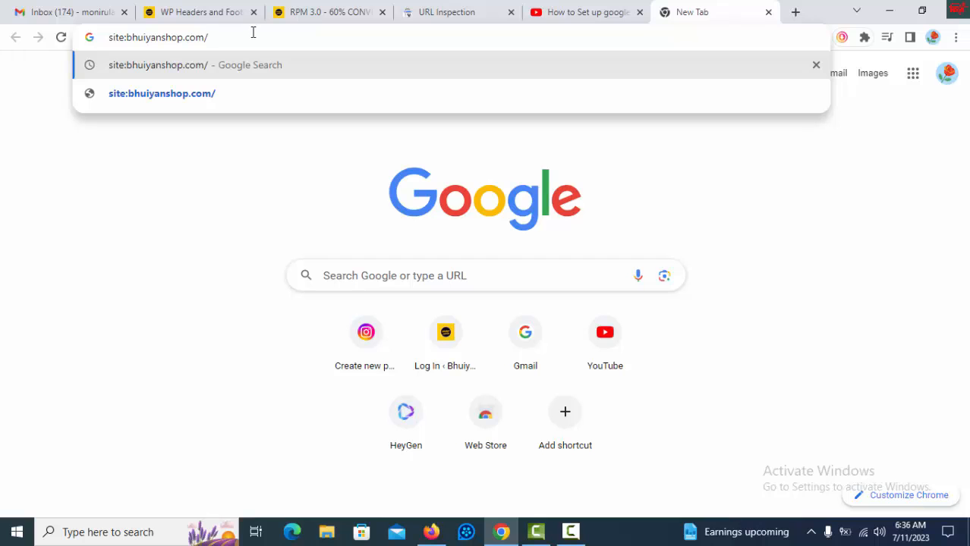
key("Return")
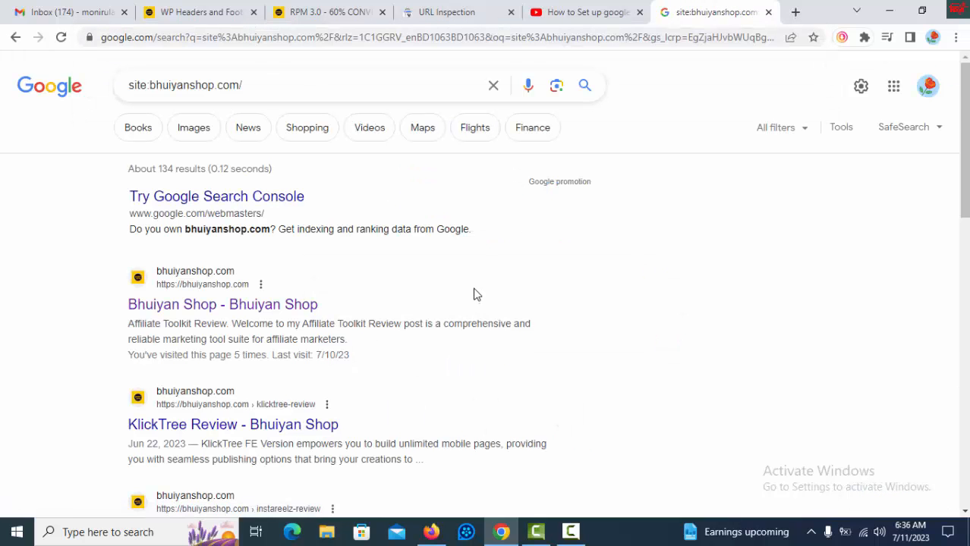
Step: Examine the result count and indexed Bhuiyan Shop pages, and check the progress of the live URL test in Search Console
scroll(472, 292, "down", 5)
scroll(469, 297, "up", 5)
left_click_drag(205, 171, 140, 171)
scroll(199, 266, "down", 7)
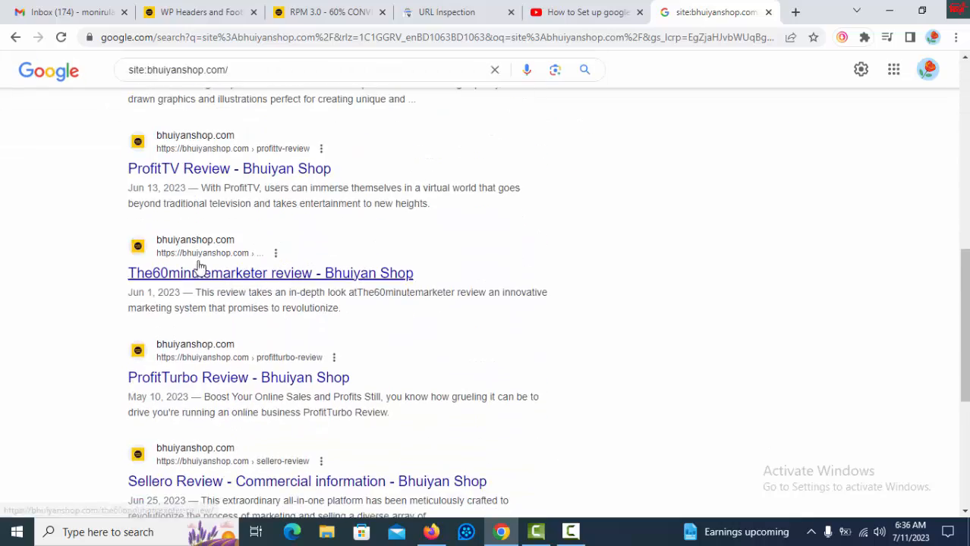
scroll(384, 267, "down", 18)
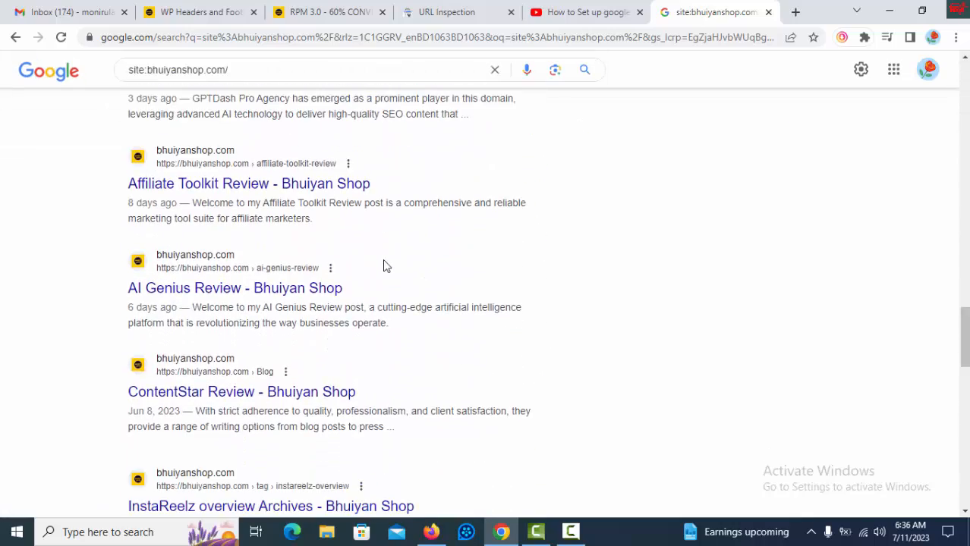
scroll(384, 270, "down", 5)
scroll(383, 274, "up", 14)
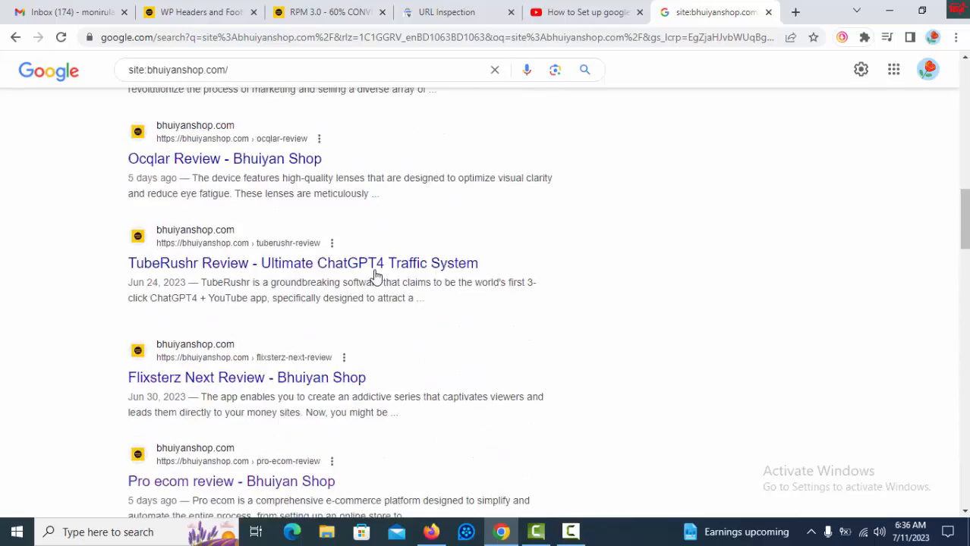
scroll(372, 273, "up", 10)
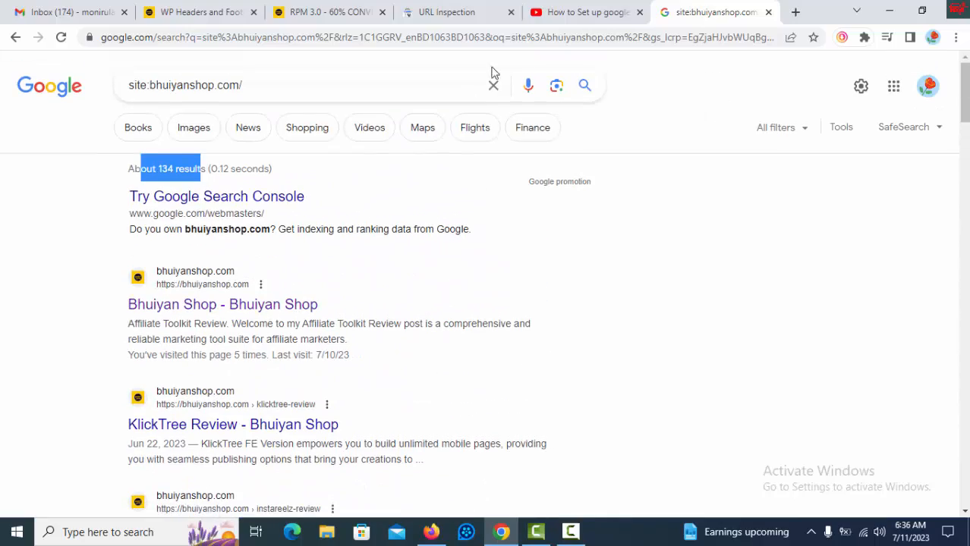
left_click(454, 15)
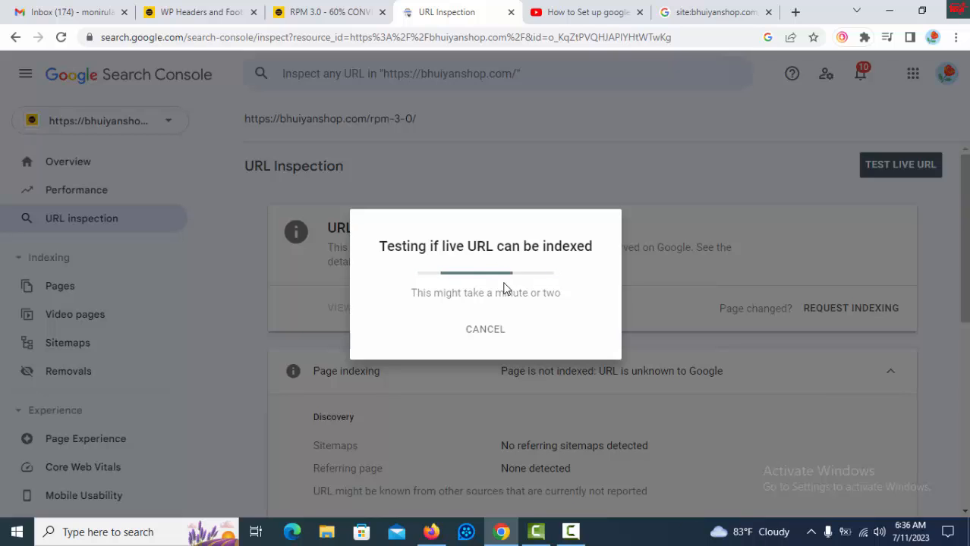
left_click(705, 15)
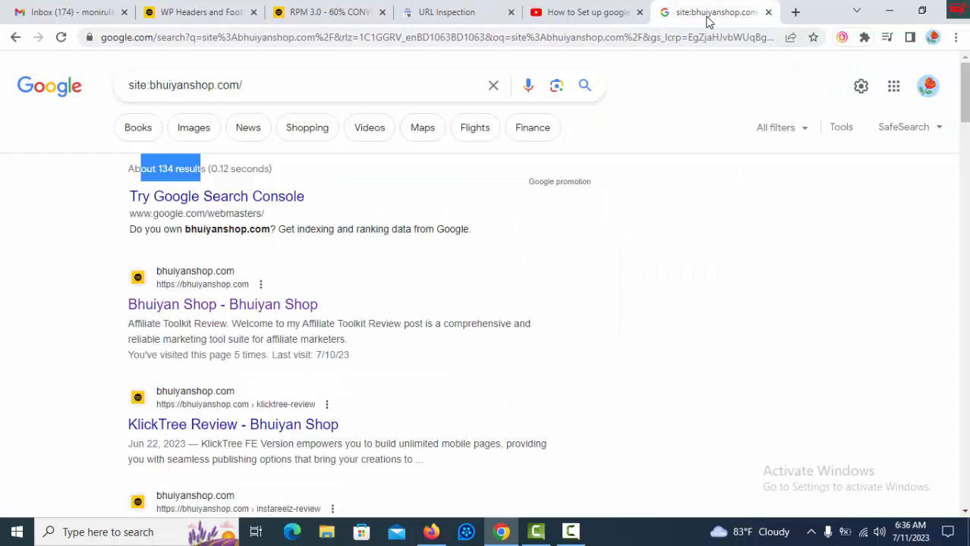
Step: Search Google for google analytics and open the Google Analytics site
left_click_drag(244, 87, 117, 92)
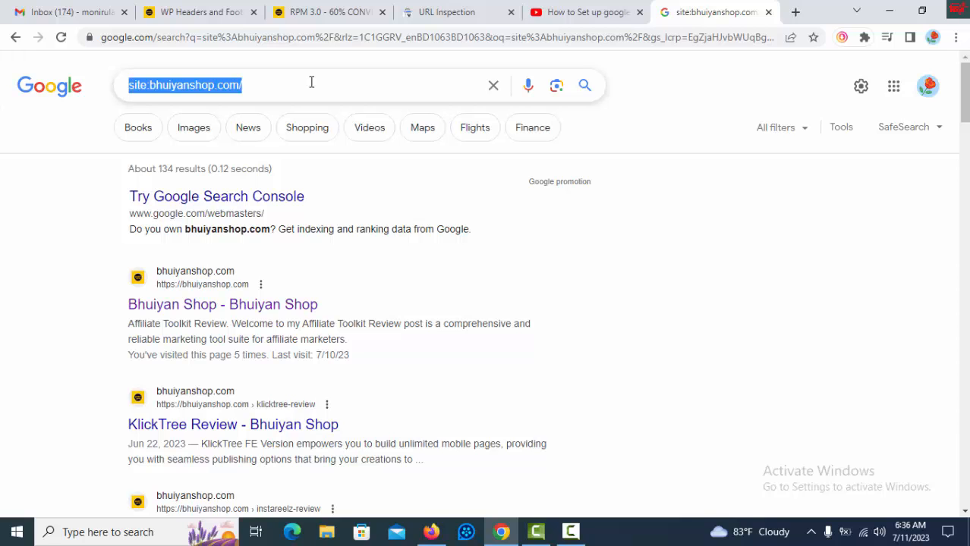
type("goo")
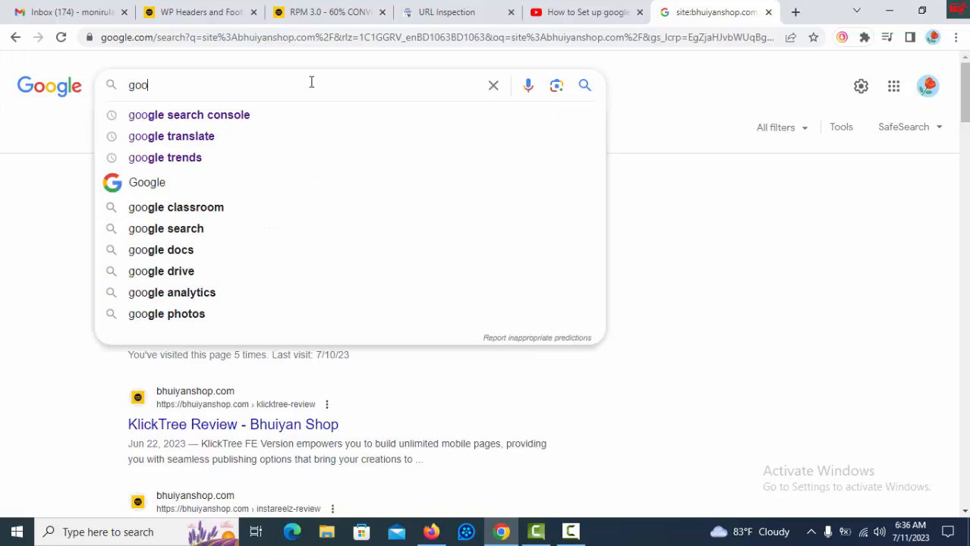
type("gle a")
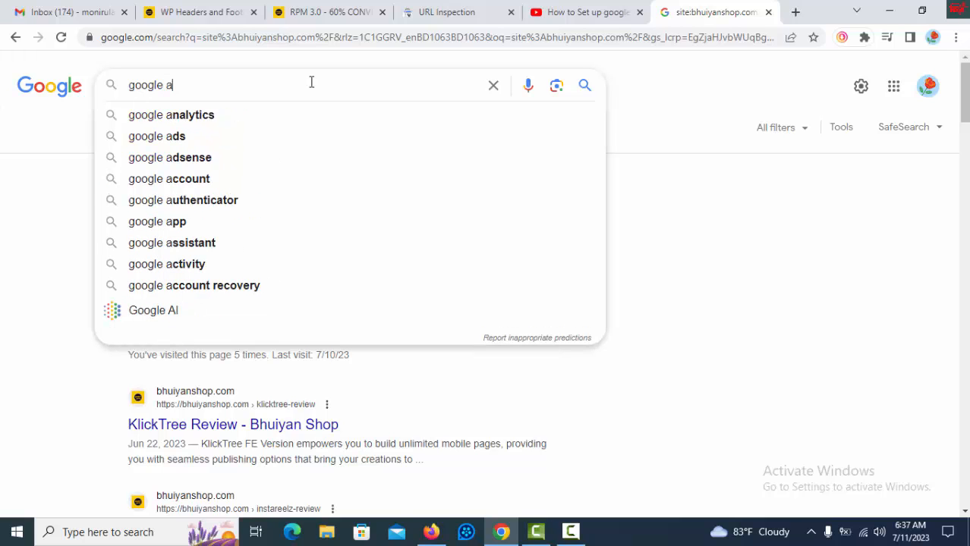
left_click(217, 120)
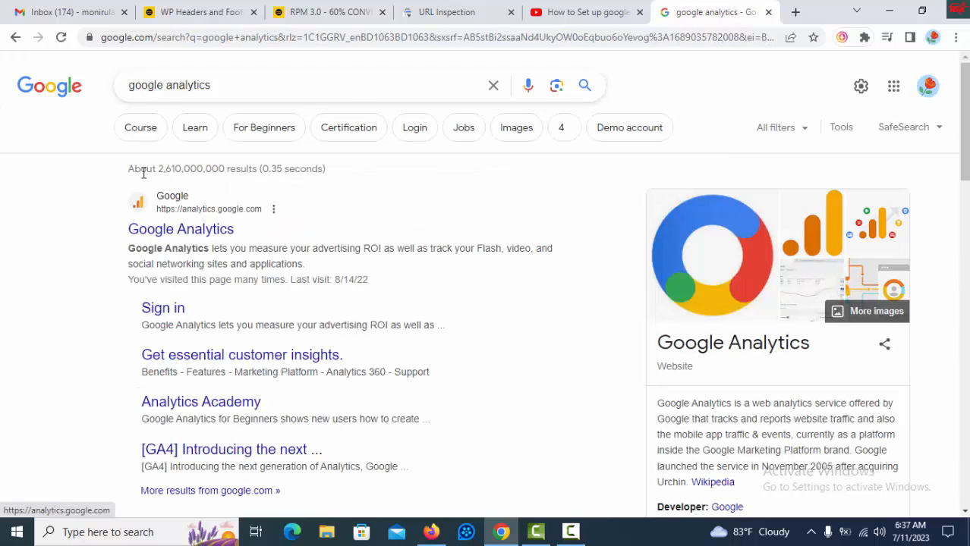
left_click(196, 231)
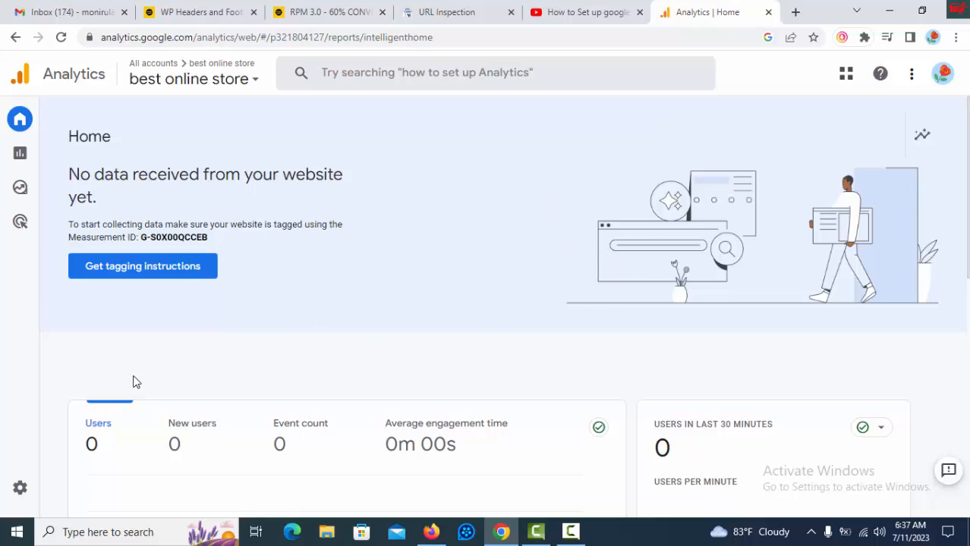
Step: Start a new account in the Analytics admin settings and enter the owner's first name as the account name
left_click(31, 489)
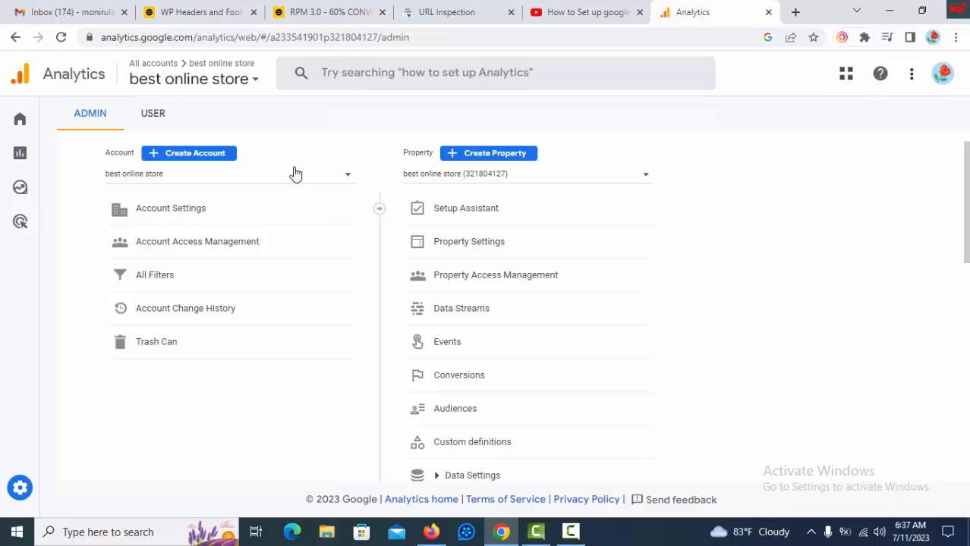
left_click(205, 155)
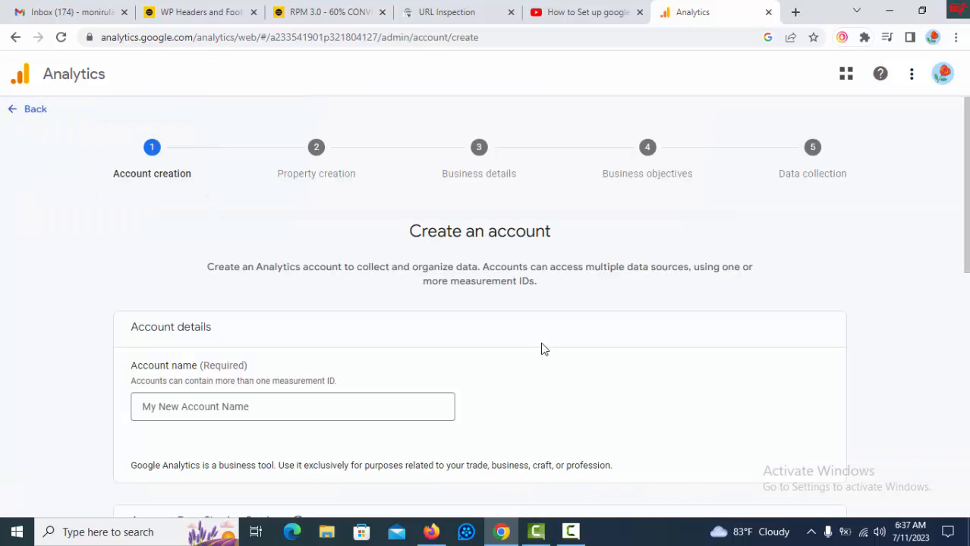
scroll(543, 346, "down", 1)
left_click(323, 338)
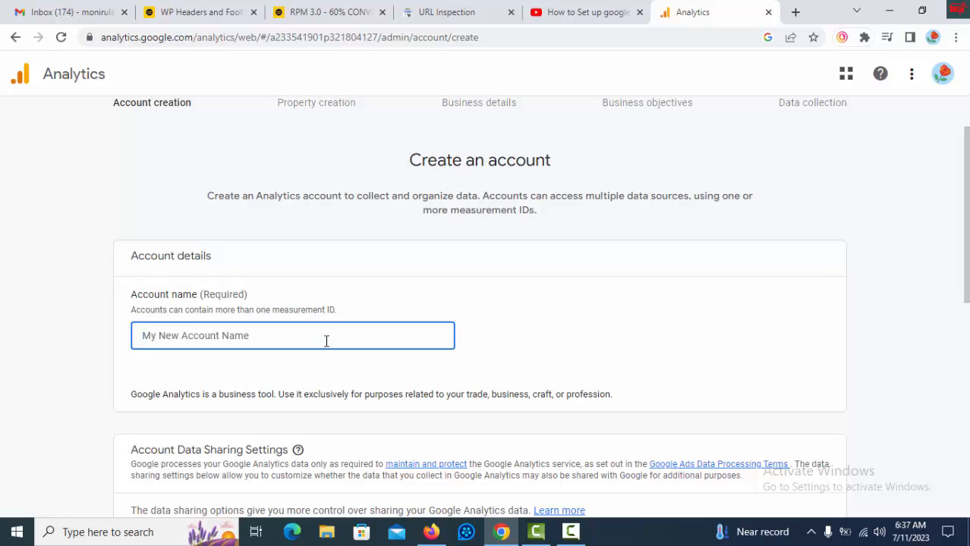
type("Monirul")
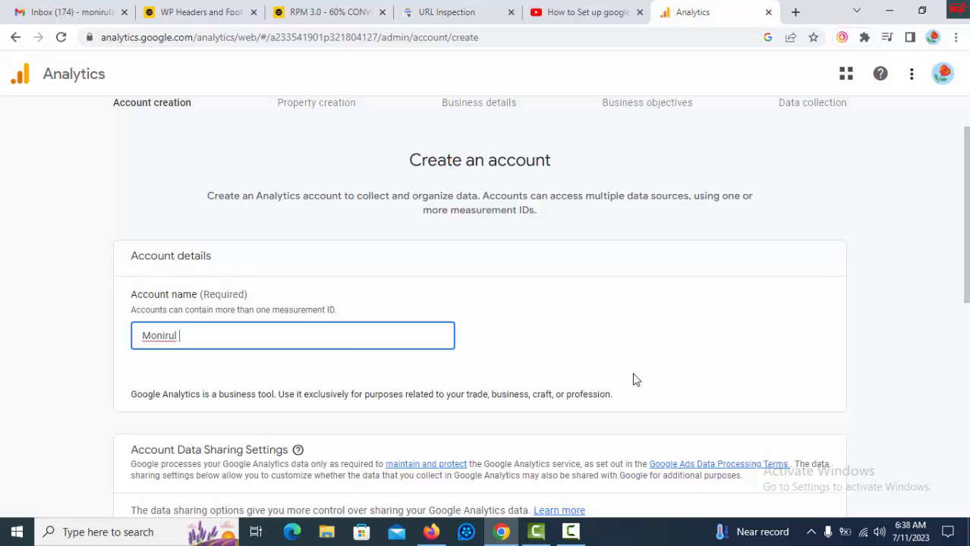
Step: Enable the Google products & services data sharing option and continue to property creation
scroll(632, 379, "down", 4)
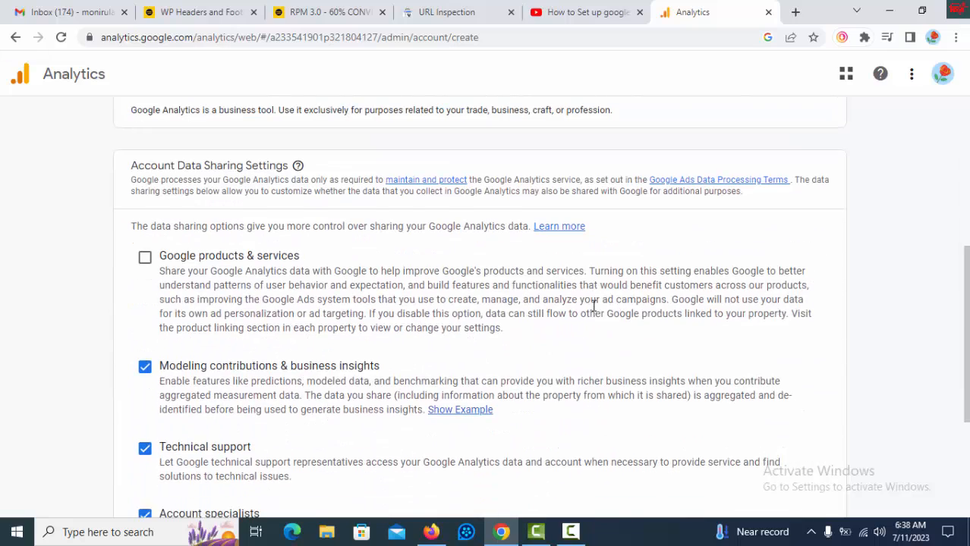
scroll(594, 306, "down", 2)
scroll(596, 305, "up", 2)
scroll(567, 305, "down", 3)
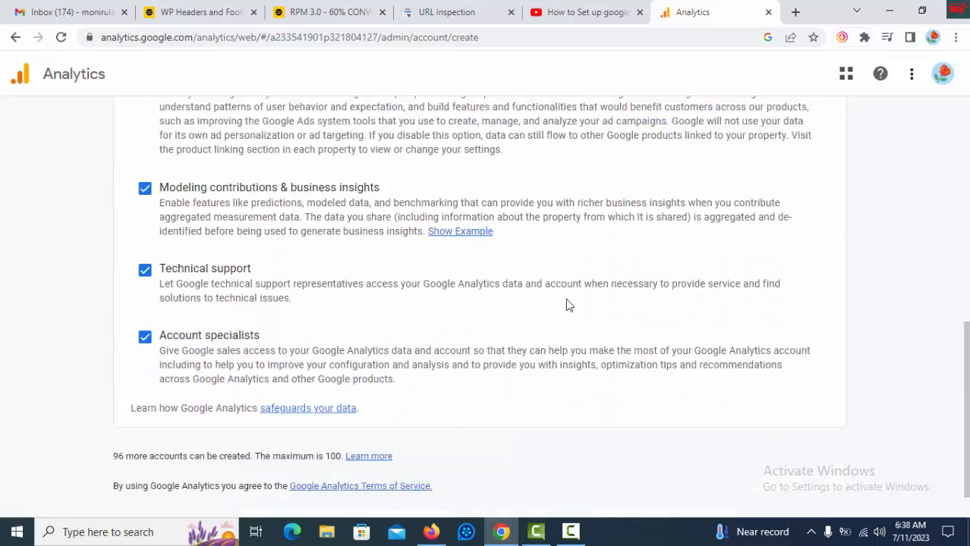
scroll(380, 300, "up", 1)
scroll(379, 300, "up", 2)
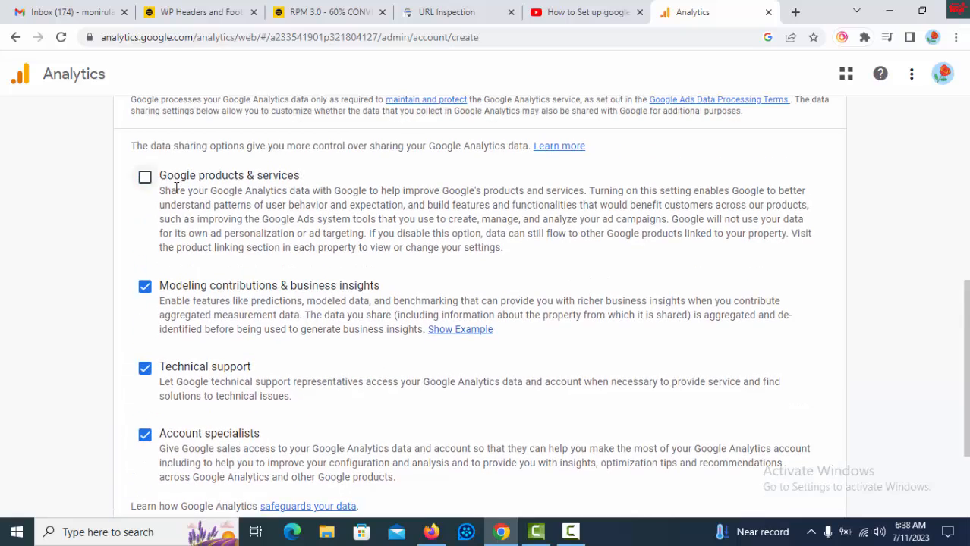
left_click(145, 177)
scroll(435, 297, "up", 4)
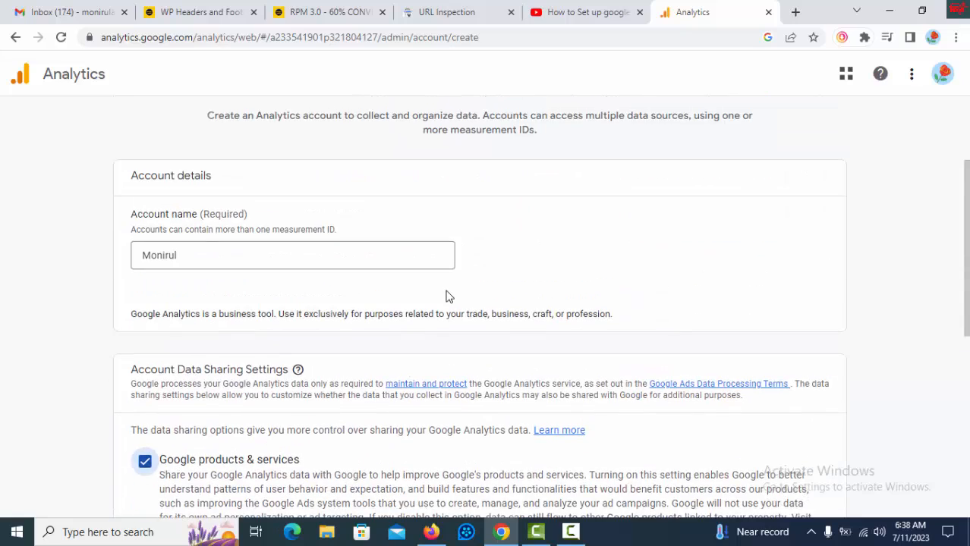
scroll(450, 292, "down", 6)
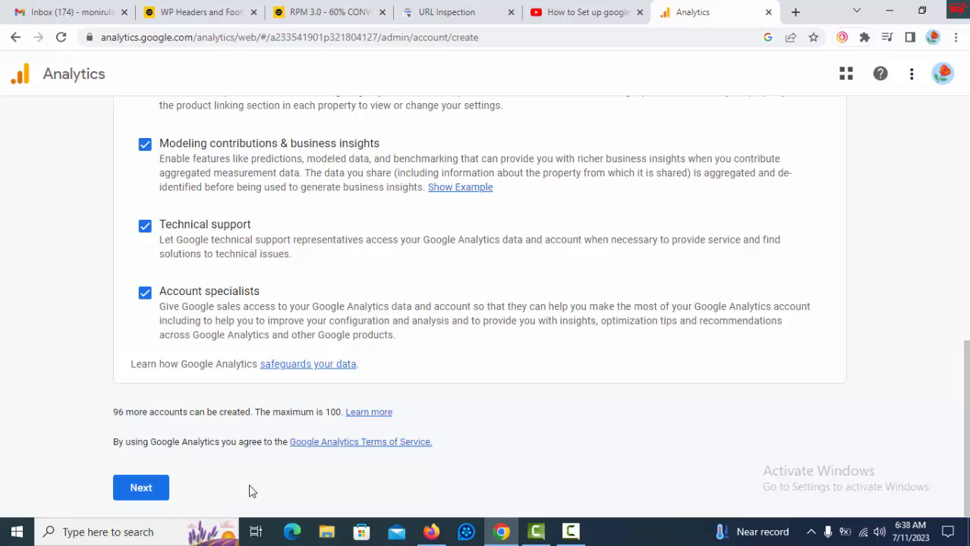
left_click(147, 491)
Step: Enter the owner's first name as the property name and proceed to the business details
scroll(744, 336, "down", 2)
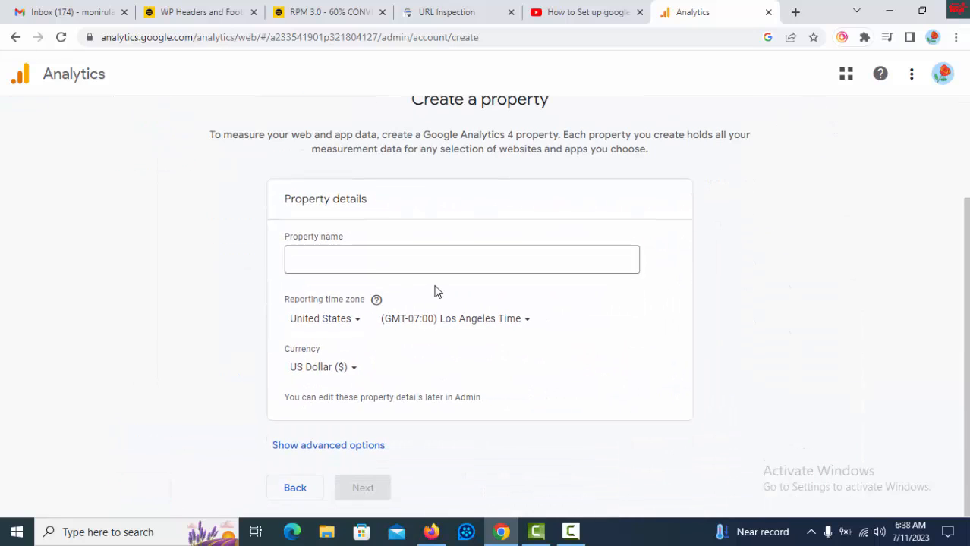
left_click(408, 261)
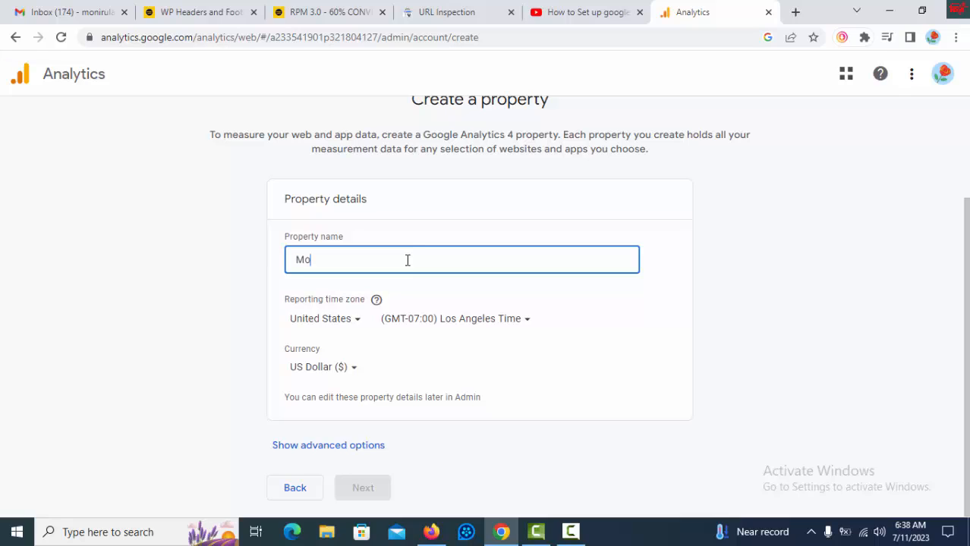
type("Monirul")
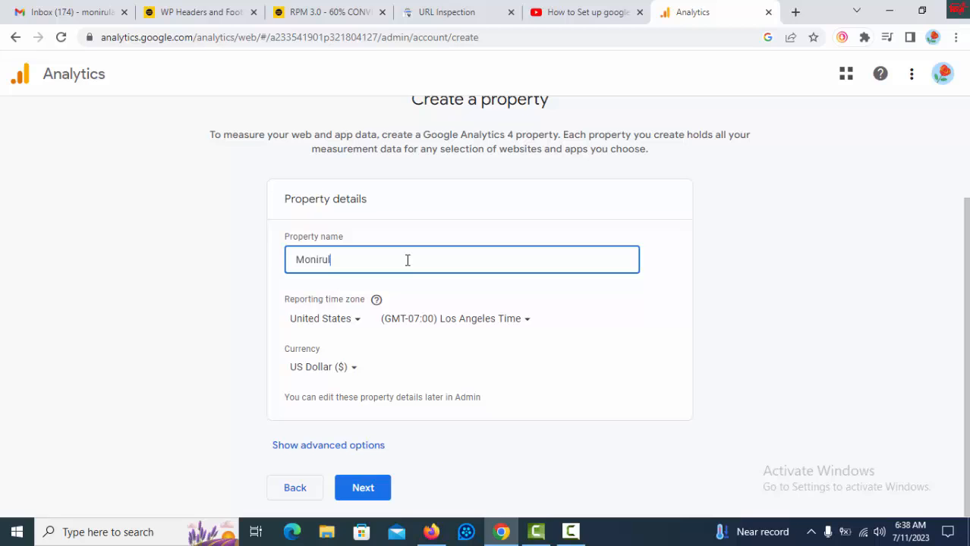
left_click(379, 492)
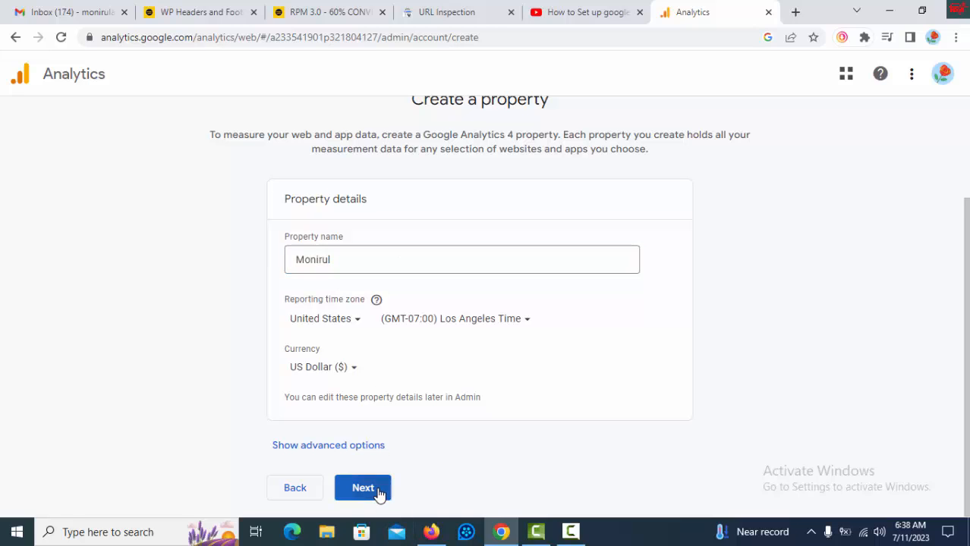
Step: Set the business size to Medium and the industry category to Business & Industrial, and continue to the business objectives
scroll(722, 318, "down", 2)
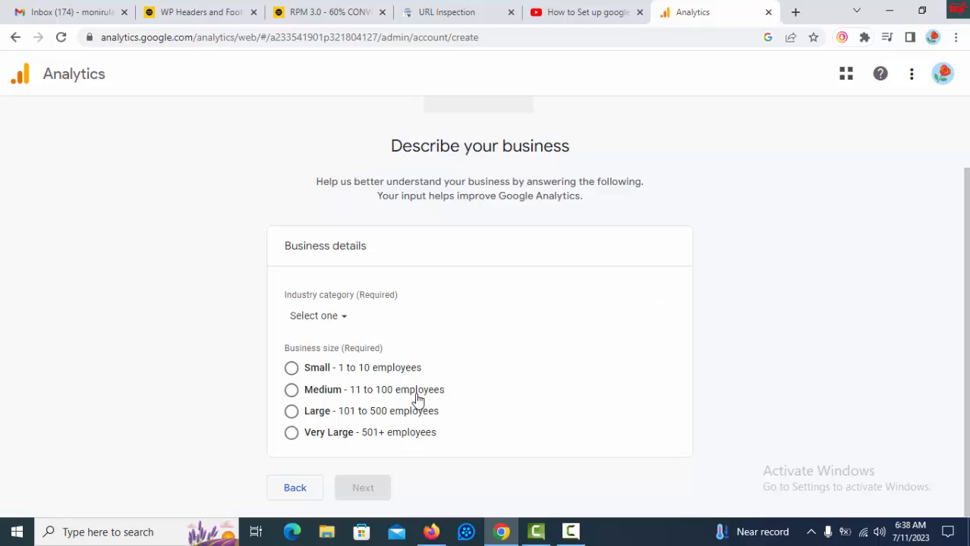
left_click(292, 390)
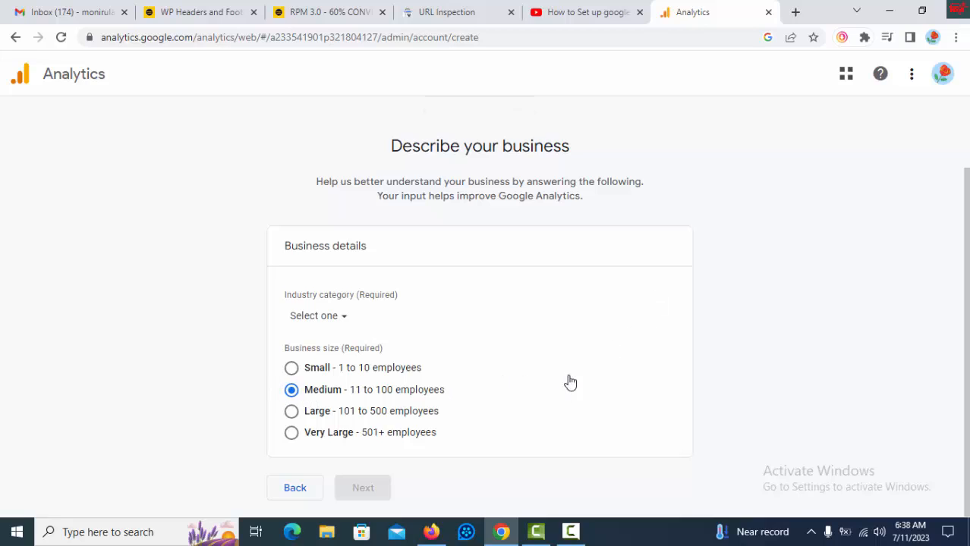
left_click(348, 319)
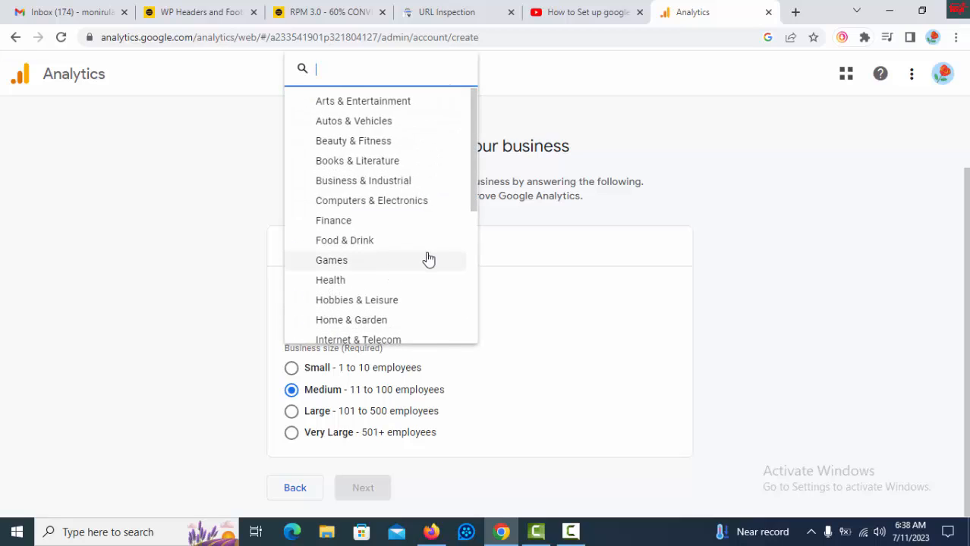
scroll(429, 261, "down", 4)
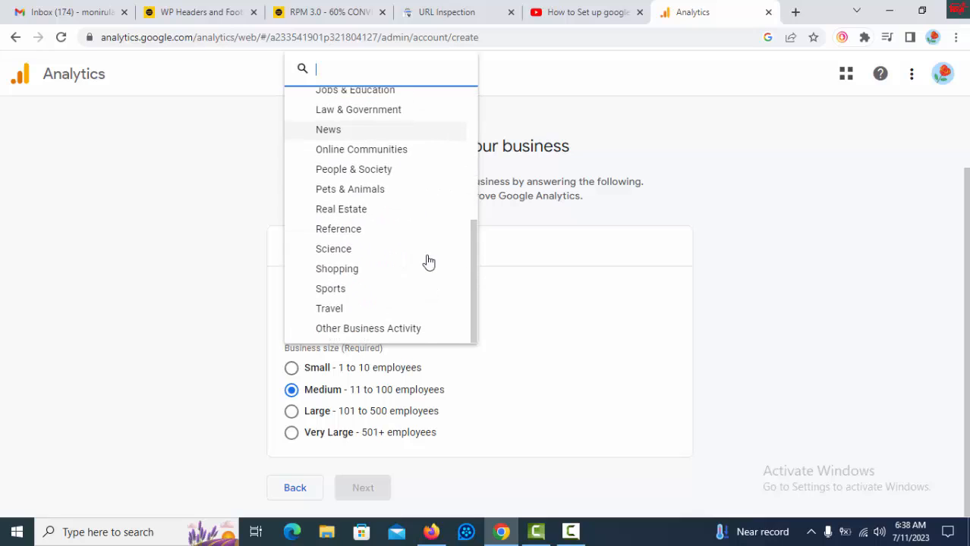
scroll(429, 261, "up", 4)
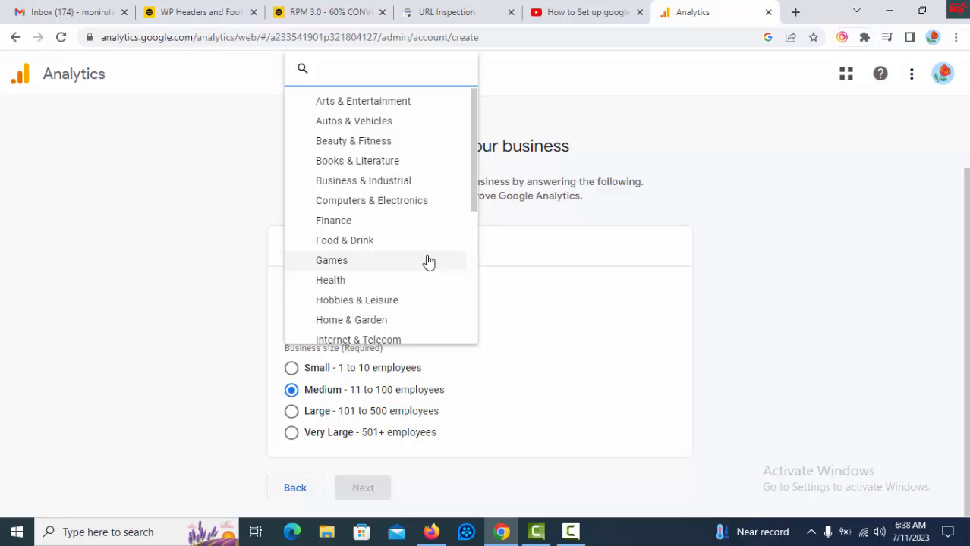
scroll(429, 261, "down", 1)
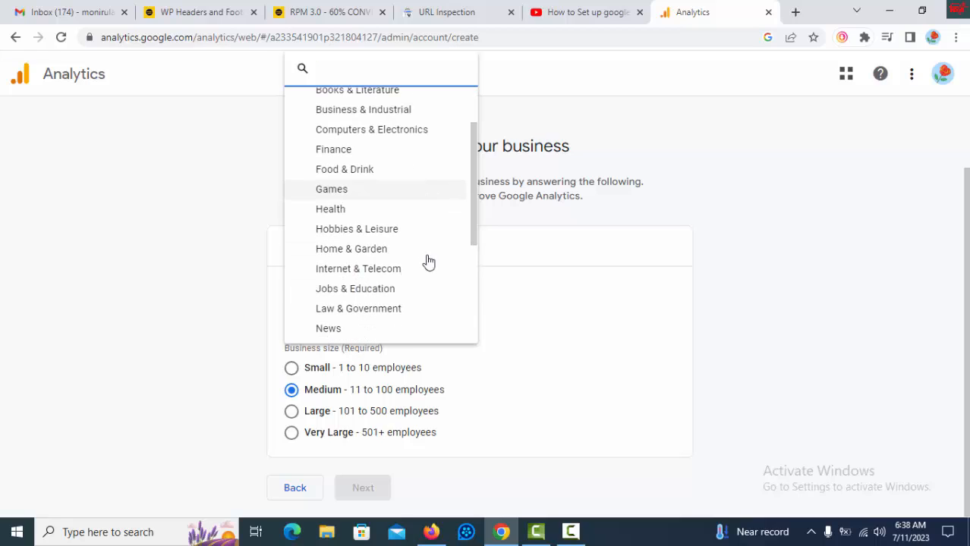
scroll(429, 261, "up", 1)
scroll(429, 262, "down", 1)
scroll(429, 261, "up", 1)
scroll(428, 261, "up", 1)
scroll(428, 262, "down", 1)
scroll(427, 262, "up", 1)
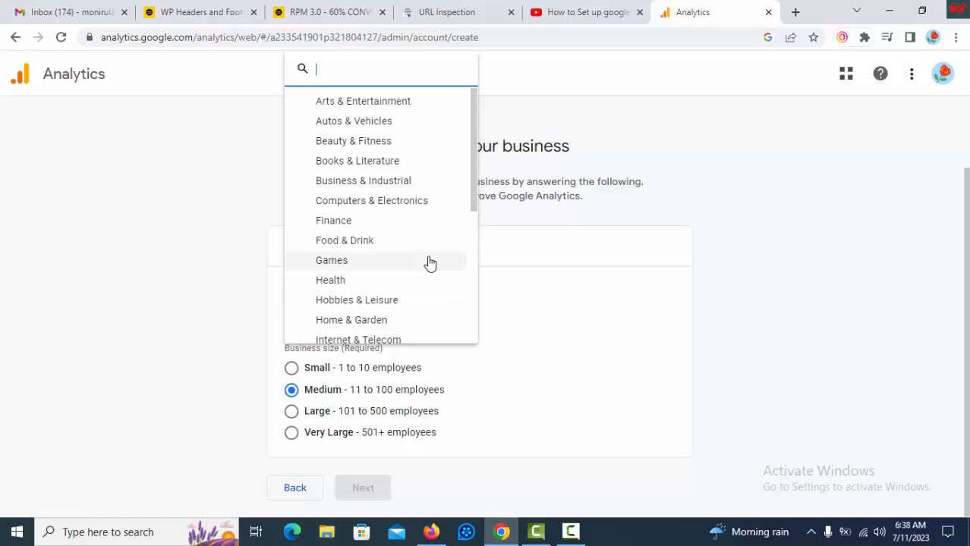
left_click(361, 187)
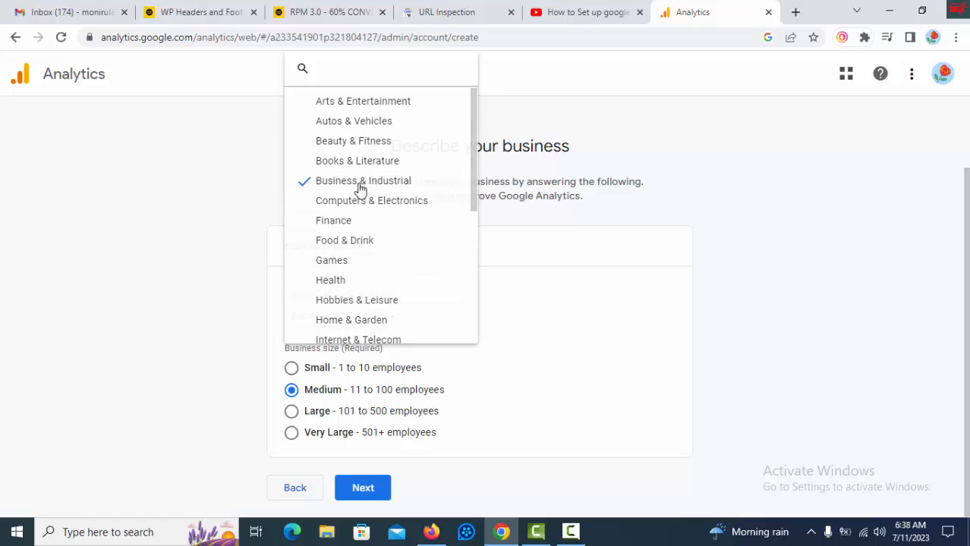
left_click(362, 489)
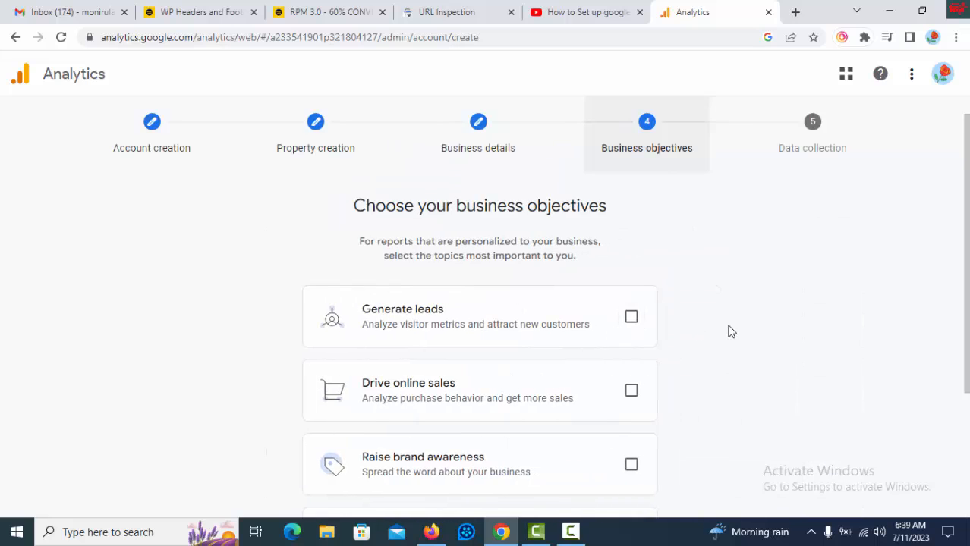
Step: Try to select all the business objectives together, including Get baseline reports
scroll(731, 331, "down", 2)
scroll(734, 332, "down", 1)
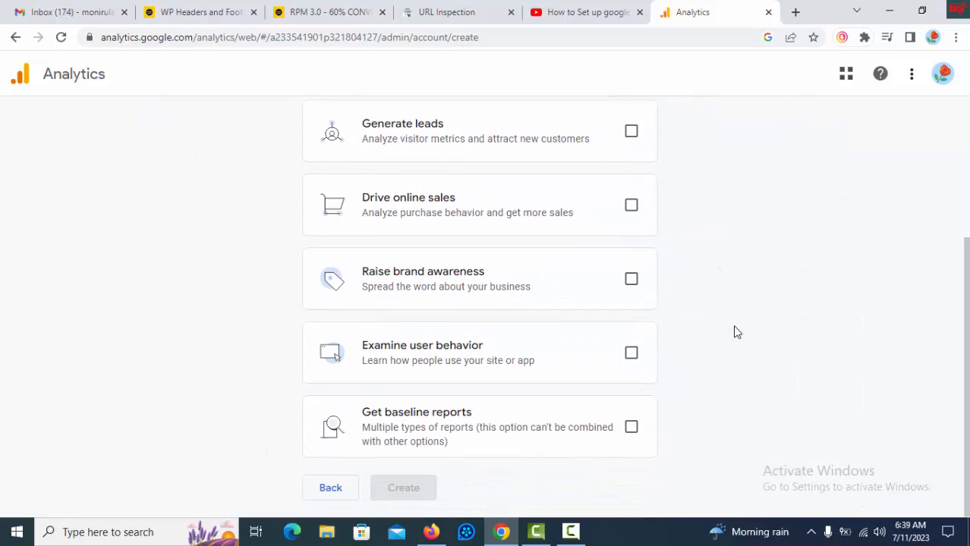
scroll(741, 328, "up", 3)
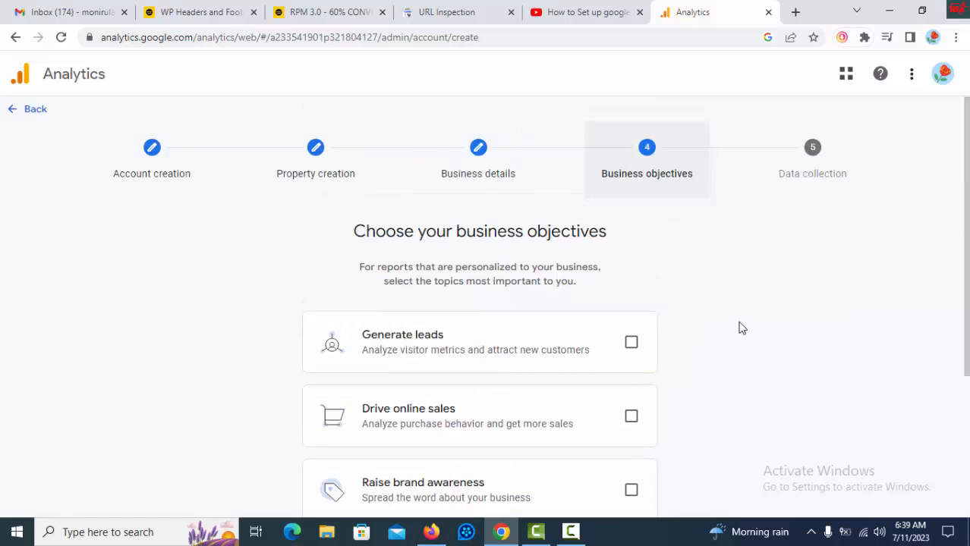
scroll(698, 314, "down", 1)
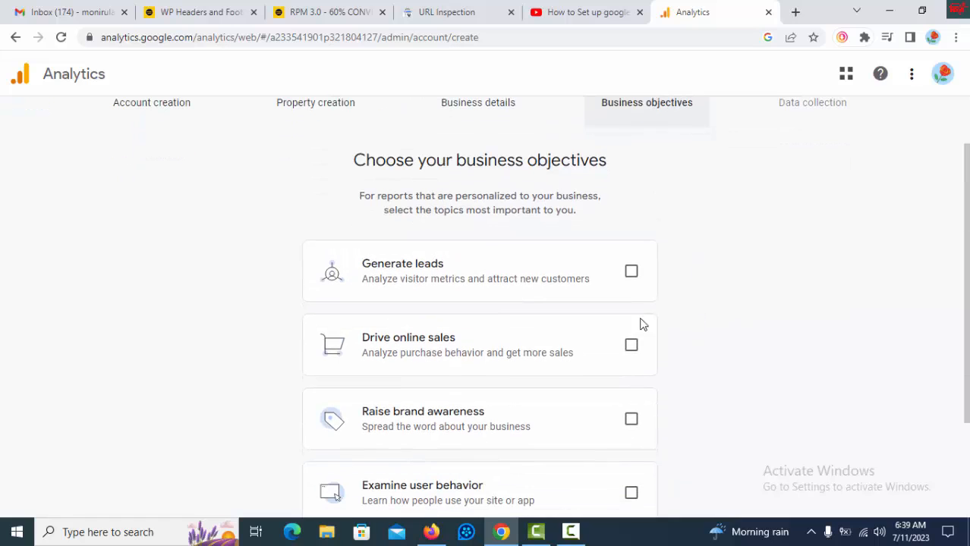
left_click(632, 271)
left_click(631, 347)
scroll(687, 360, "down", 2)
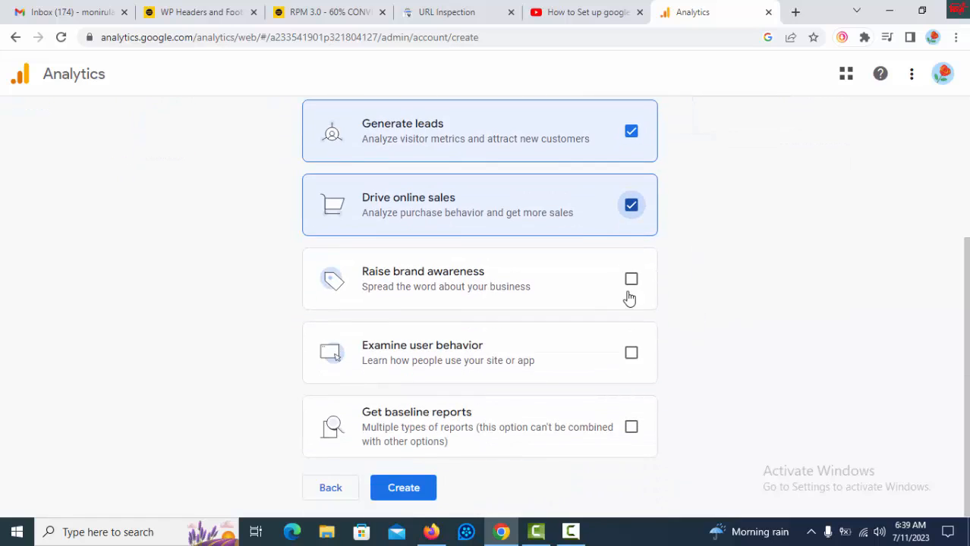
left_click(635, 281)
left_click(632, 353)
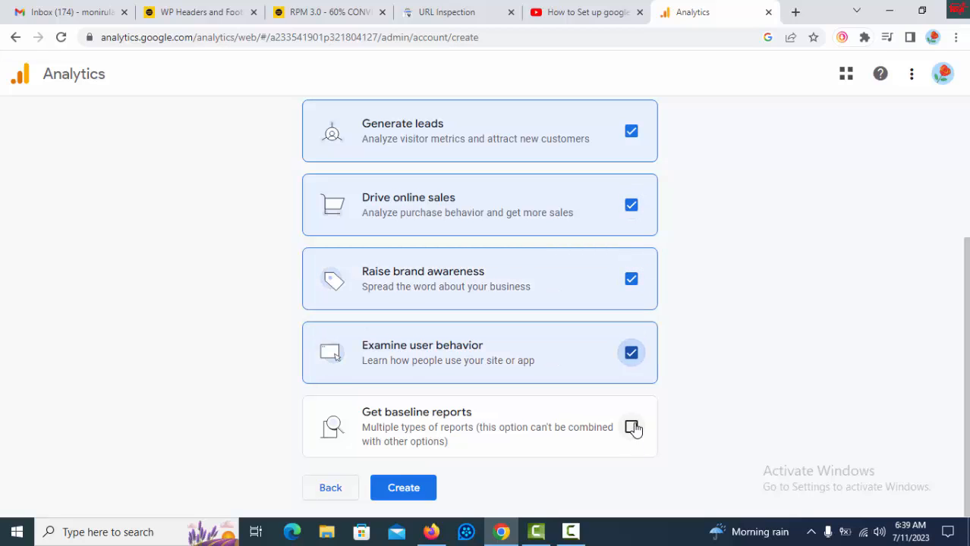
left_click(631, 427)
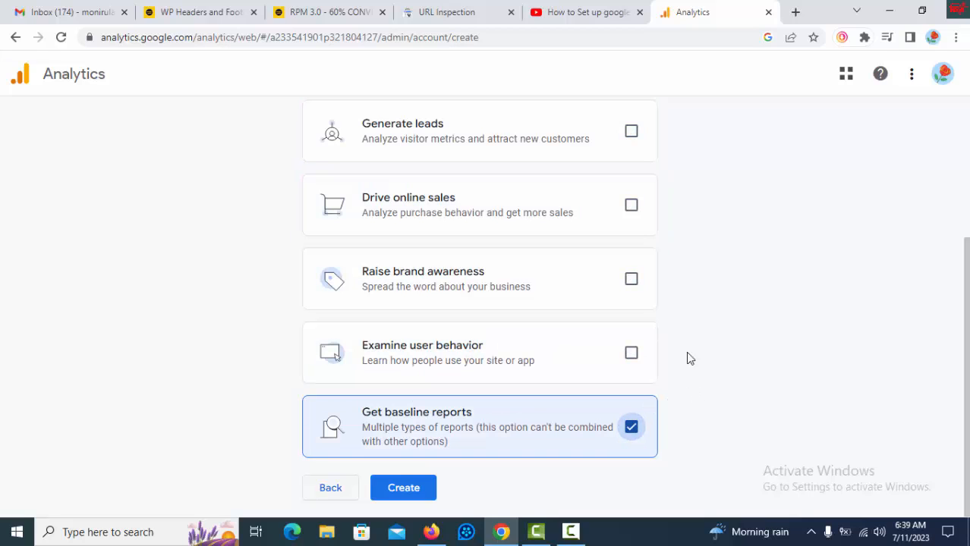
Step: Select the Generate leads, Drive online sales, Raise brand awareness and Examine user behavior objectives and submit the property for creation
left_click(631, 132)
left_click(631, 205)
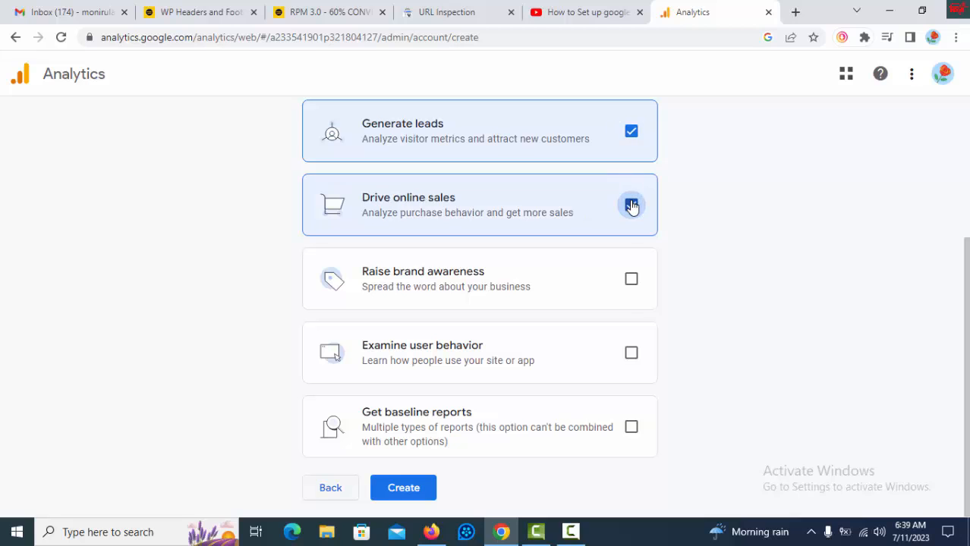
left_click(632, 280)
left_click(631, 354)
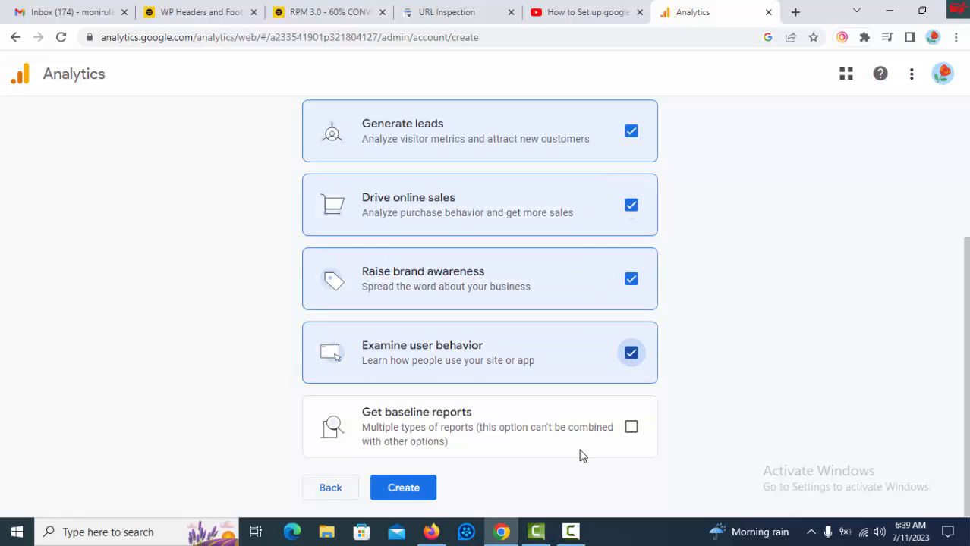
left_click(425, 494)
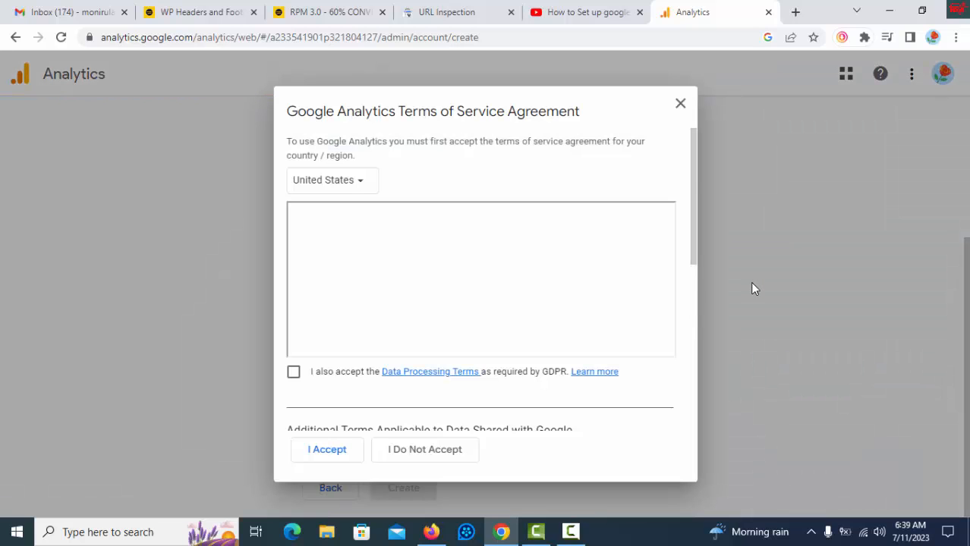
Step: Accept the Data Processing Terms, the Measurement Controller-Controller Data Protection Terms and the Google Analytics Terms of Service Agreement
scroll(529, 284, "down", 10)
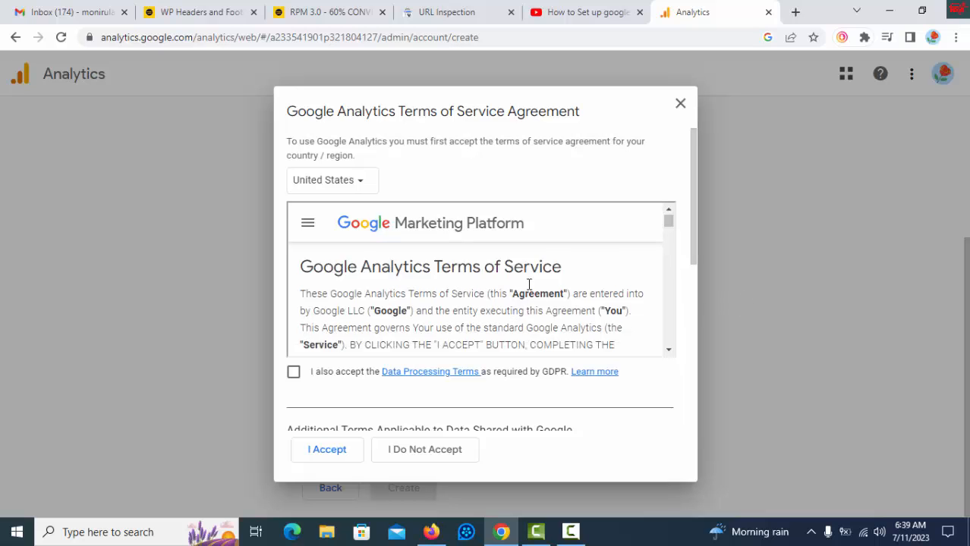
scroll(529, 283, "down", 15)
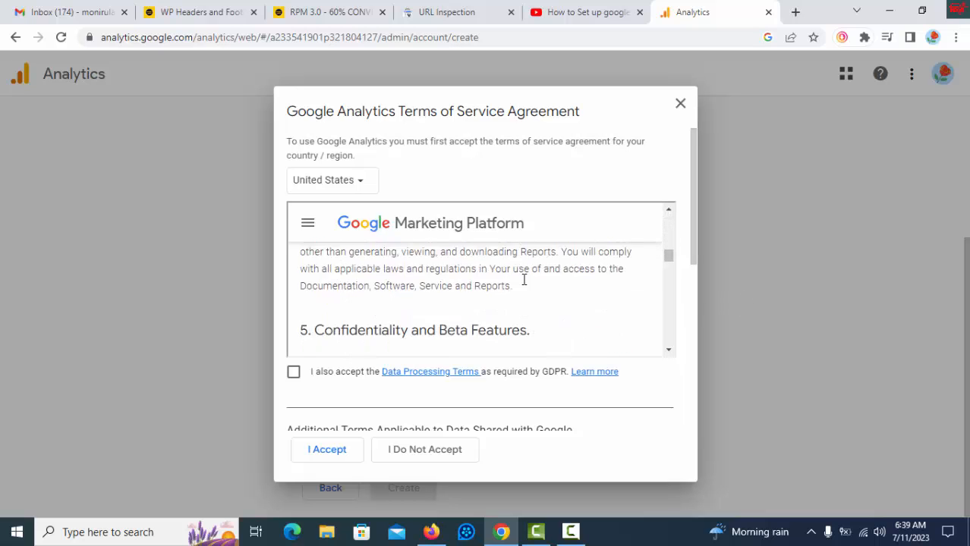
left_click(294, 373)
scroll(424, 357, "down", 3)
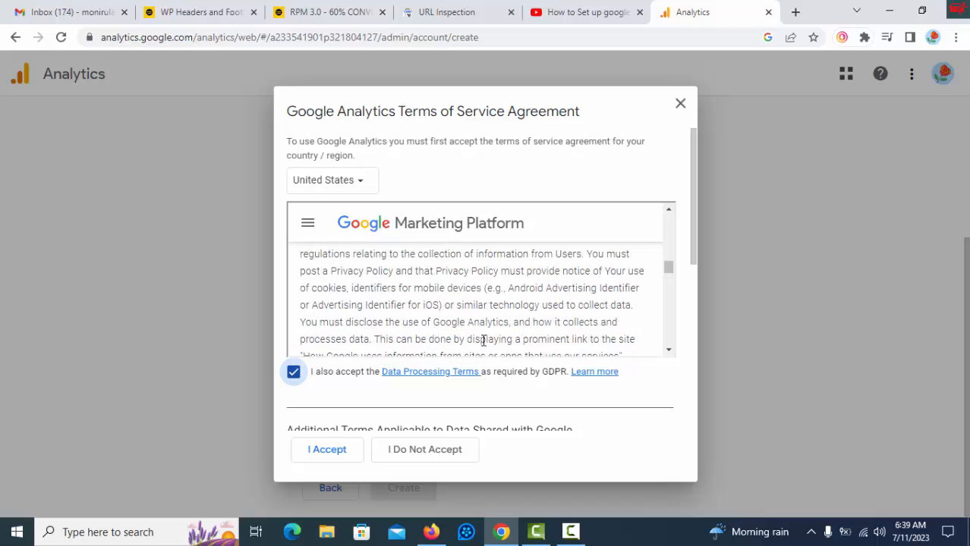
scroll(403, 387, "down", 2)
scroll(403, 383, "down", 3)
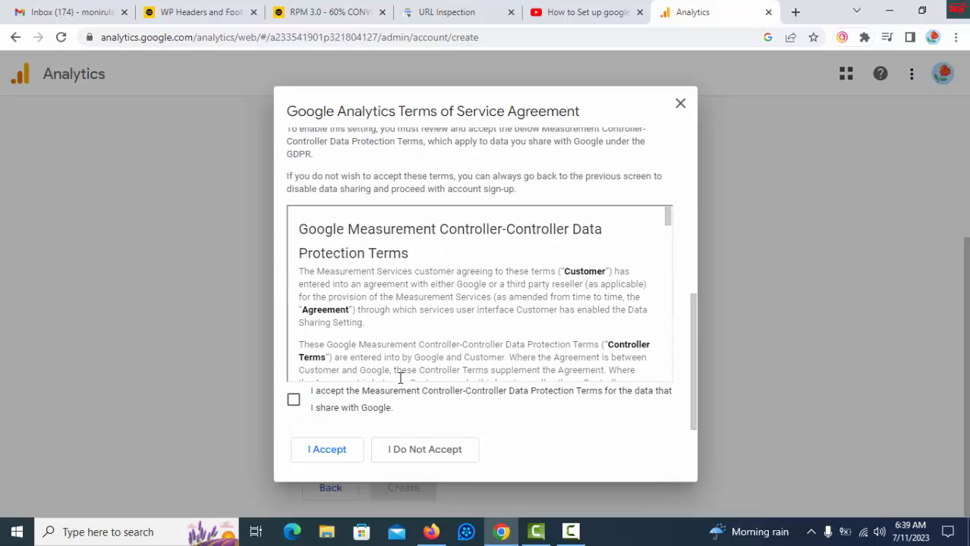
left_click(294, 400)
scroll(471, 326, "up", 8)
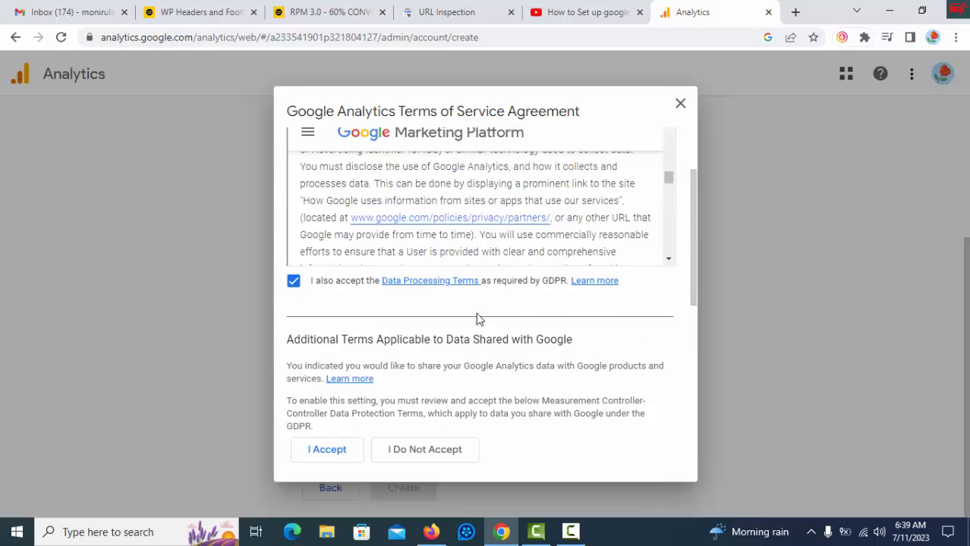
scroll(494, 305, "down", 3)
scroll(494, 305, "down", 6)
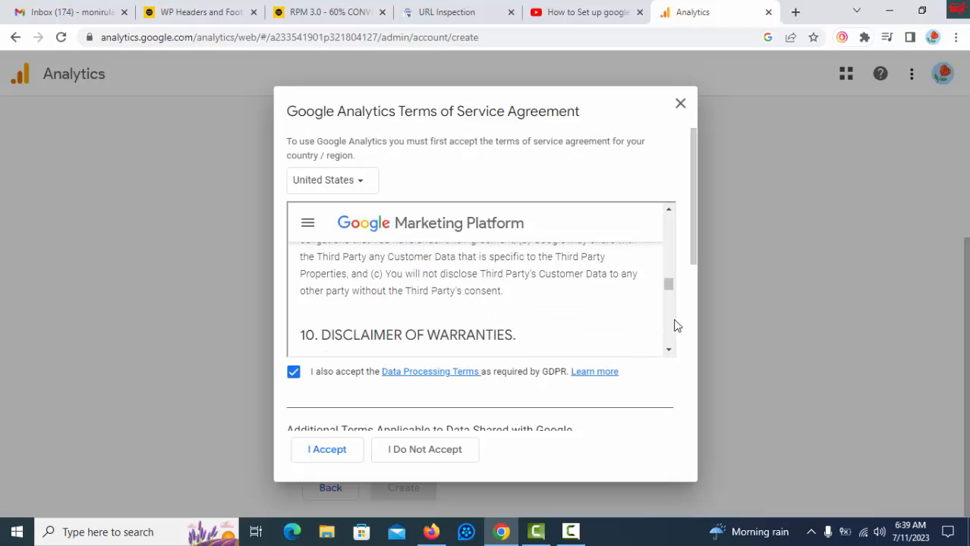
scroll(597, 322, "down", 6)
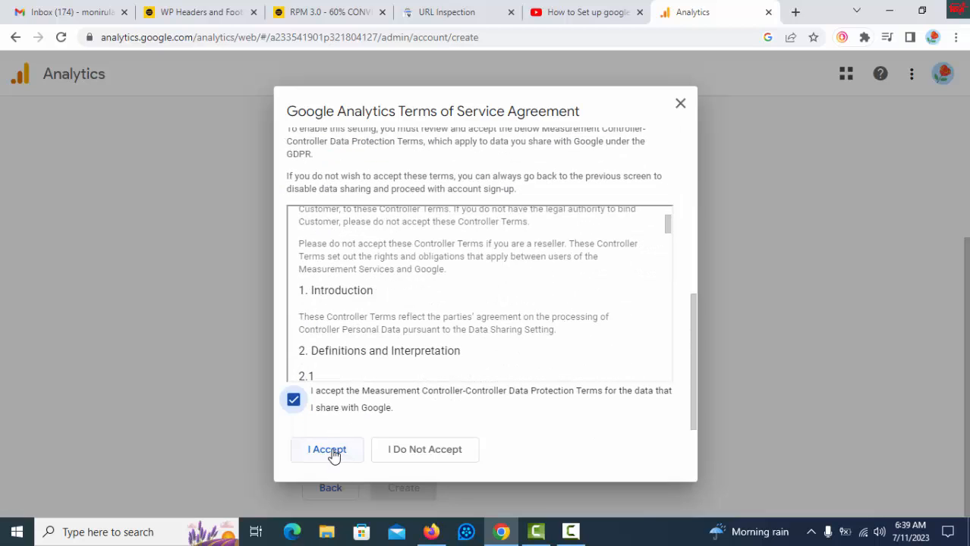
left_click(335, 451)
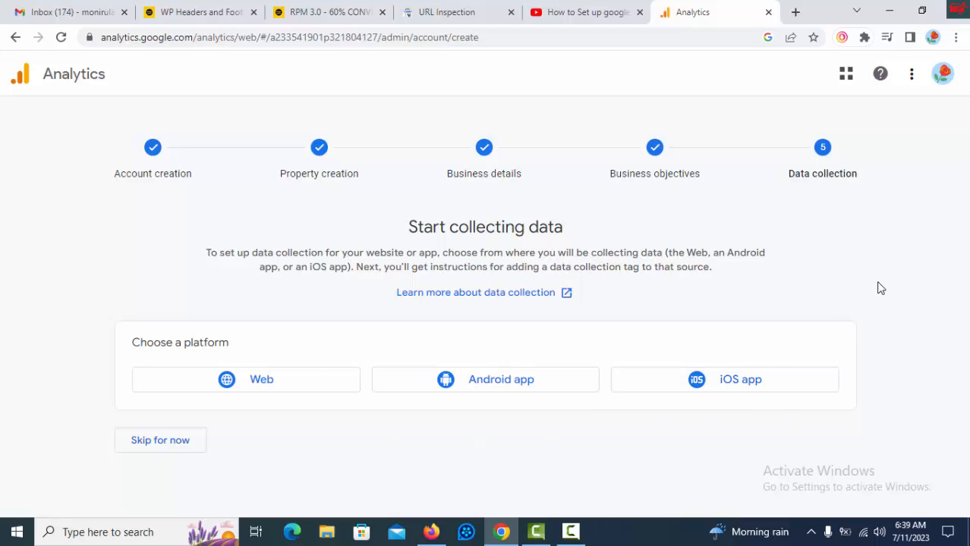
Step: Choose Web as the data collection platform and copy bhuiyanshop.com from the blog's address into the stream's website URL
left_click(278, 388)
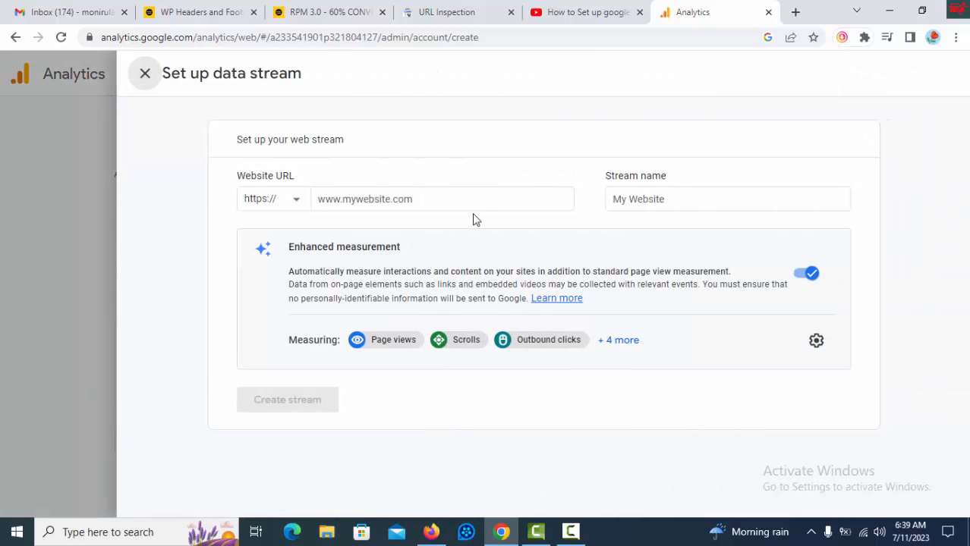
left_click(419, 198)
left_click(327, 12)
left_click(180, 42)
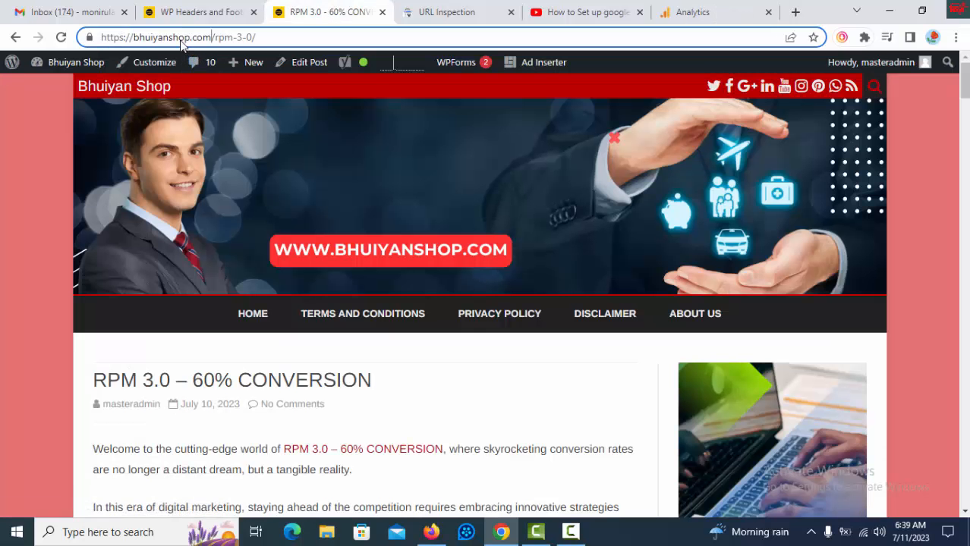
left_click_drag(211, 37, 134, 38)
right_click(143, 40)
left_click(168, 142)
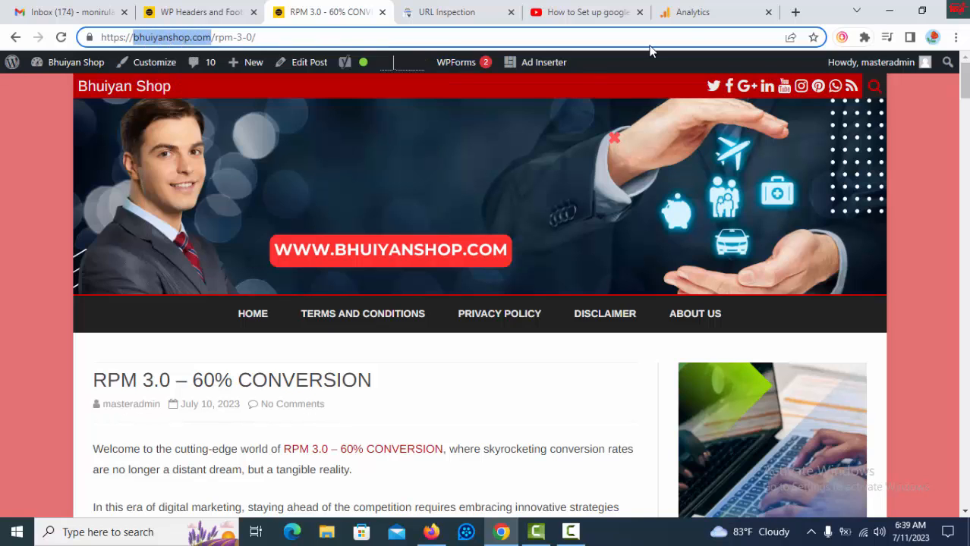
left_click(692, 13)
left_click(387, 200)
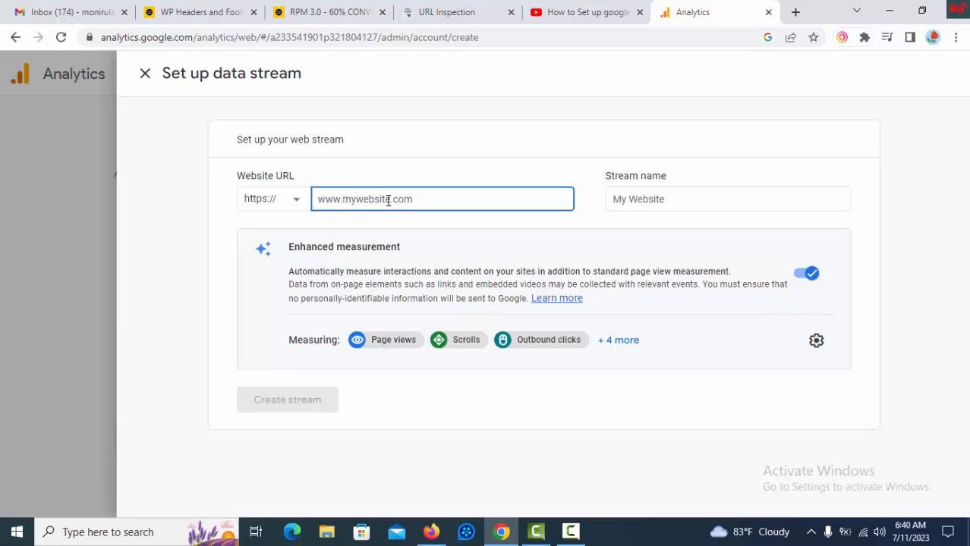
key("ctrl+v")
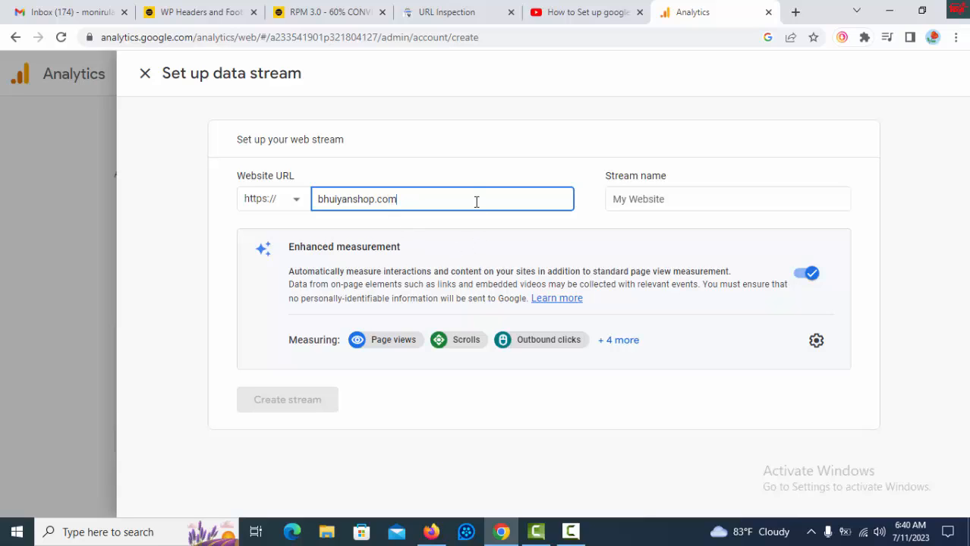
left_click(567, 414)
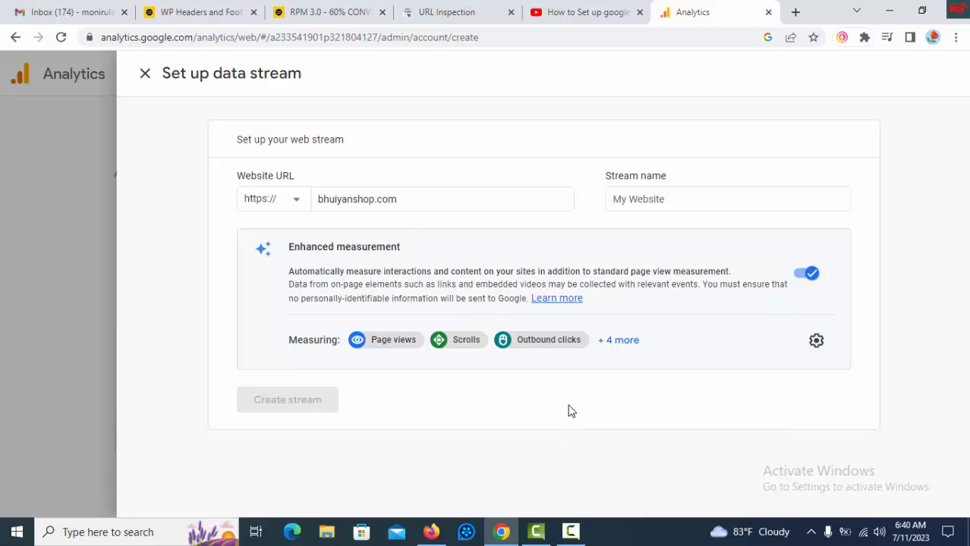
Step: Copy bhuiyanshop from the website URL and enter it as the stream name
left_click(665, 200)
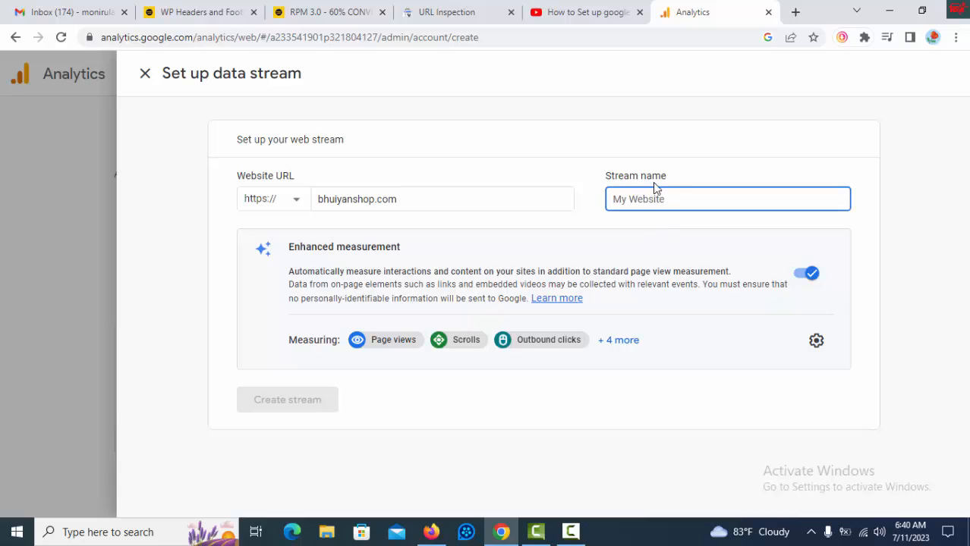
left_click_drag(374, 200, 324, 200)
right_click(321, 200)
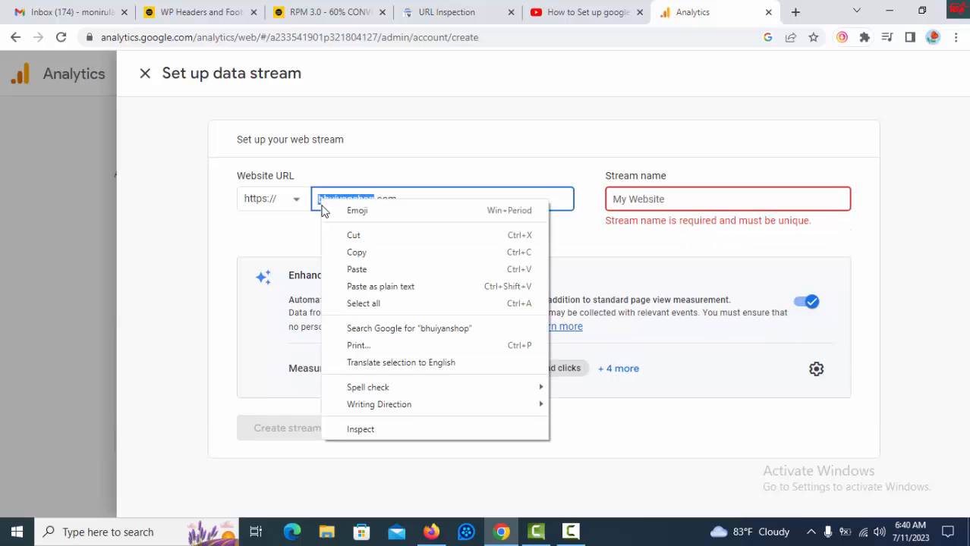
left_click(349, 253)
left_click(678, 200)
key("ctrl+v")
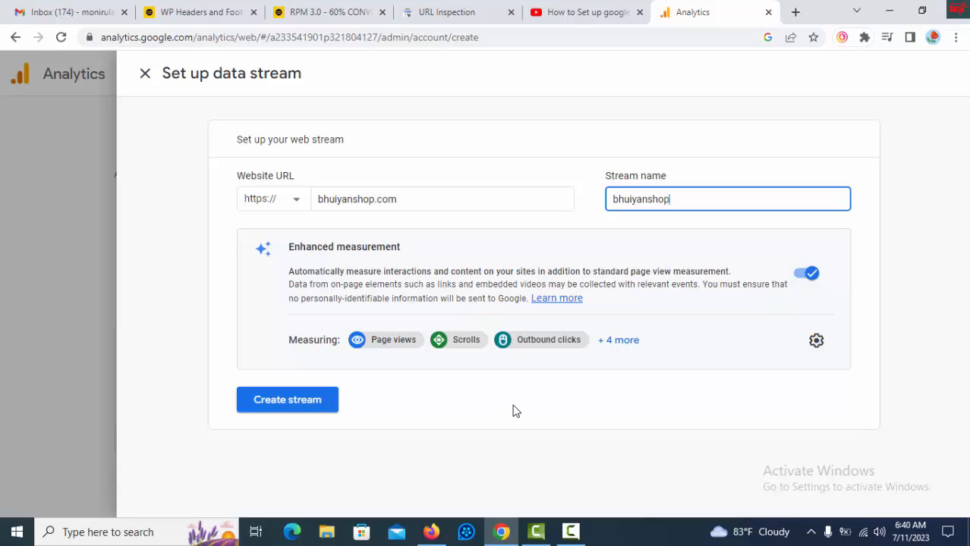
Step: Create the bhuiyanshop web data stream and look over the property's Analytics home page
left_click(308, 404)
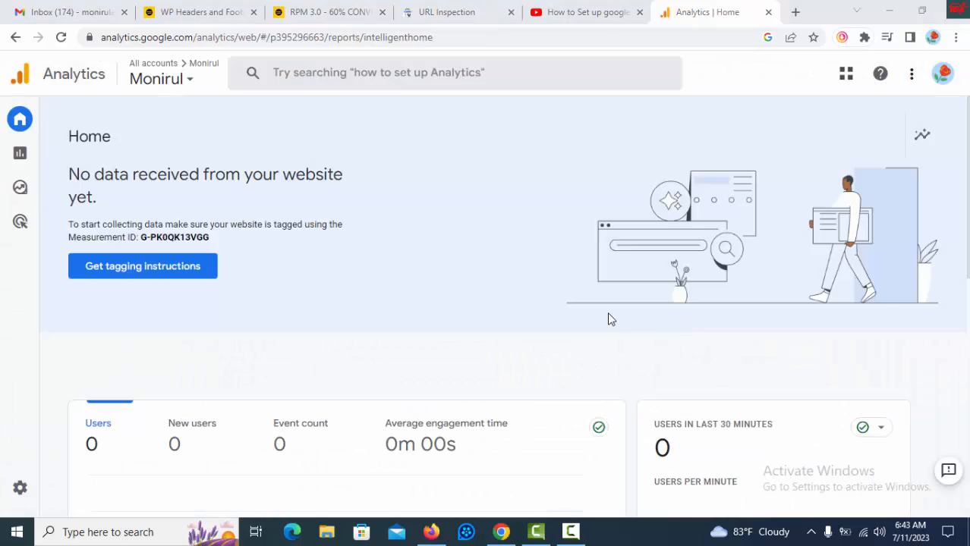
scroll(585, 350, "down", 10)
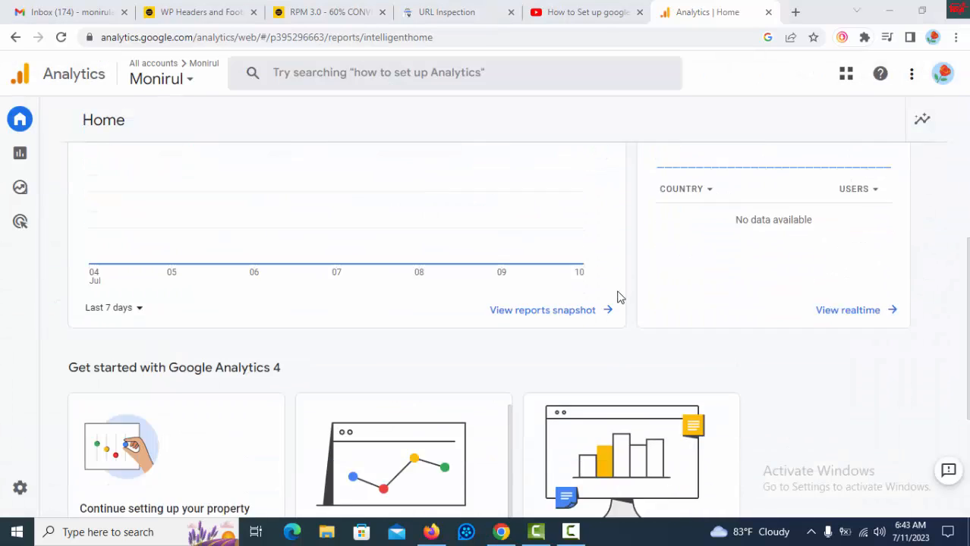
scroll(503, 404, "up", 10)
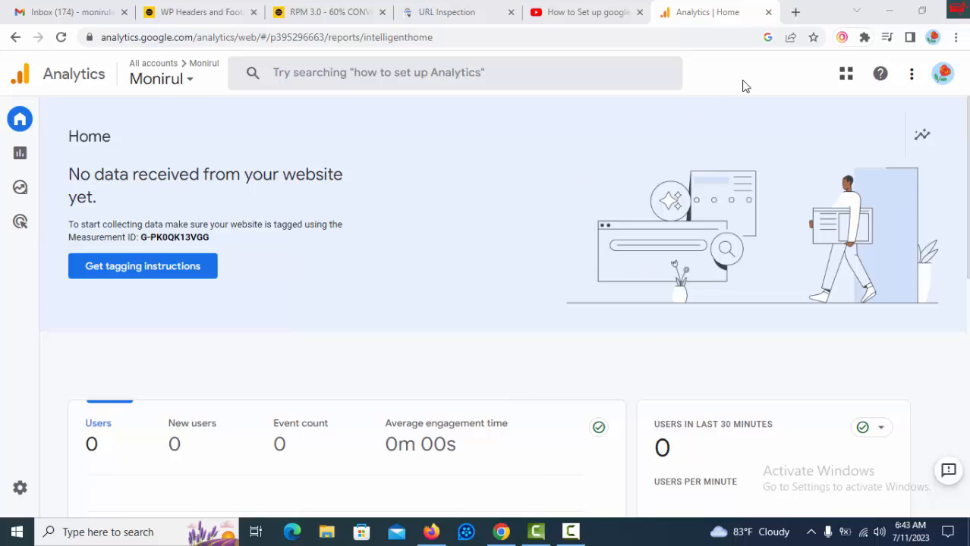
Step: View the site's Insert Headers and Footers settings, and switch to Firefox to show the YouTube channel's videos page
left_click(205, 15)
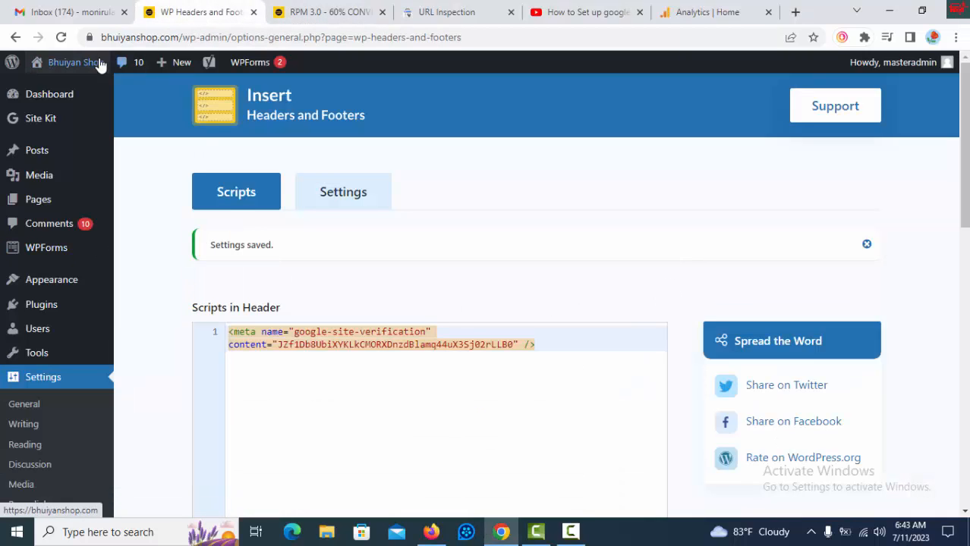
left_click(441, 540)
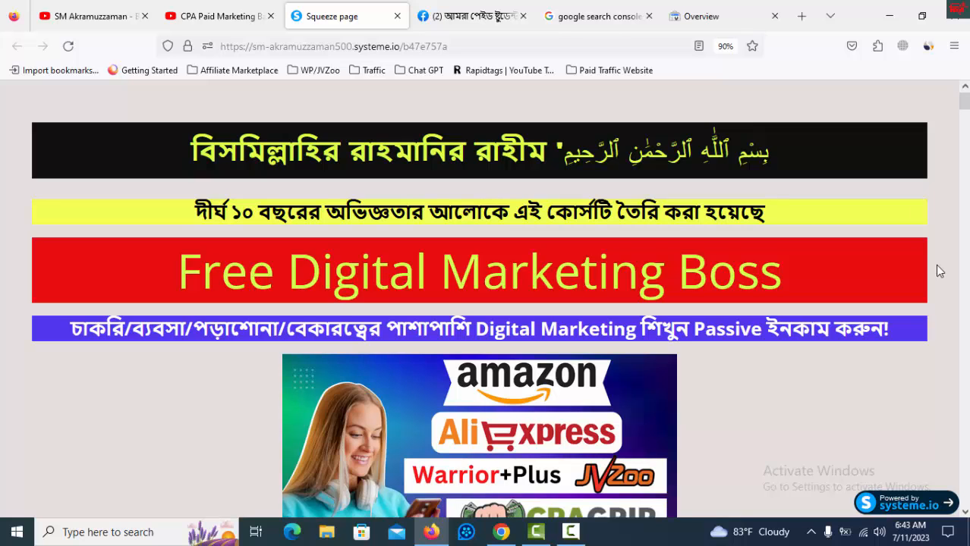
left_click(101, 17)
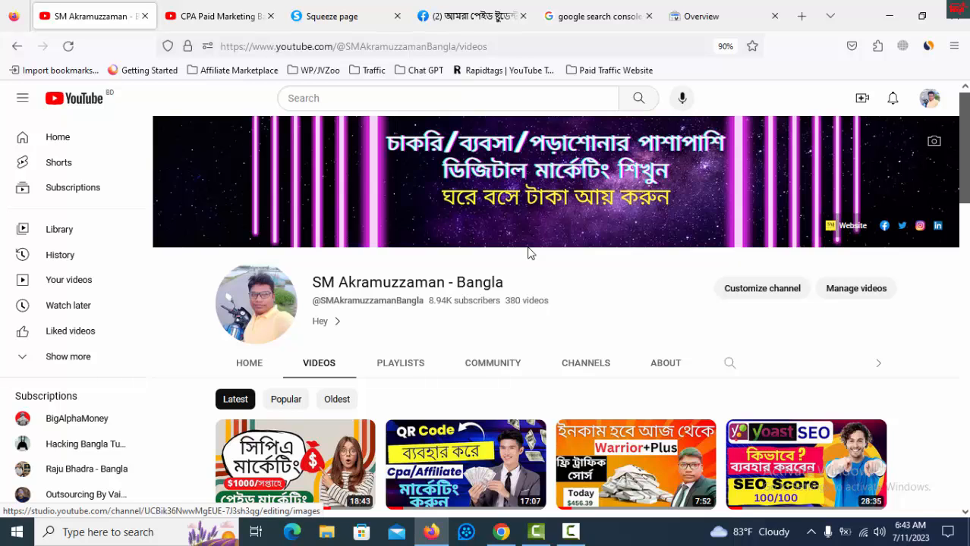
Step: View the CPA Paid Marketing Bangla Tutorial video's full description and bring up the paid course page it links to
left_click(216, 16)
scroll(529, 296, "down", 1)
left_click(498, 234)
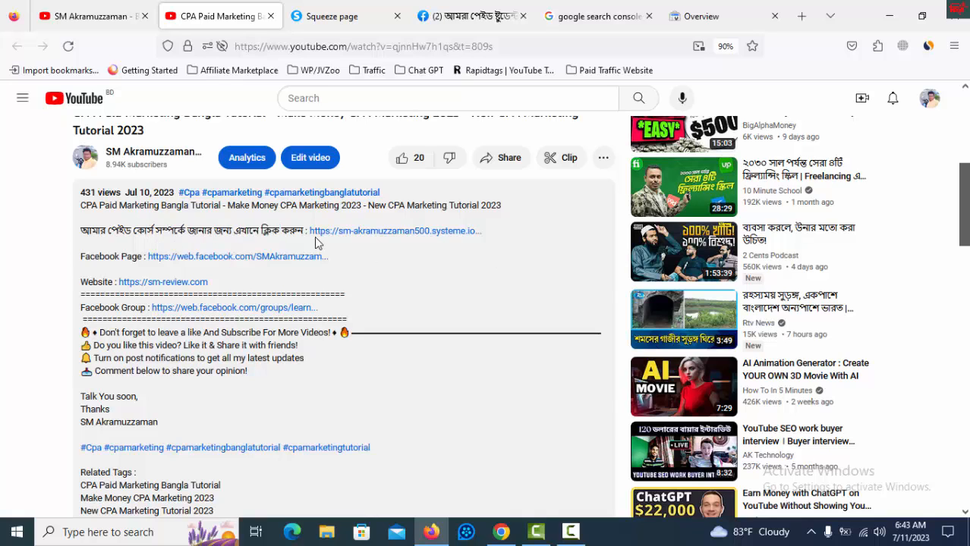
left_click(401, 233)
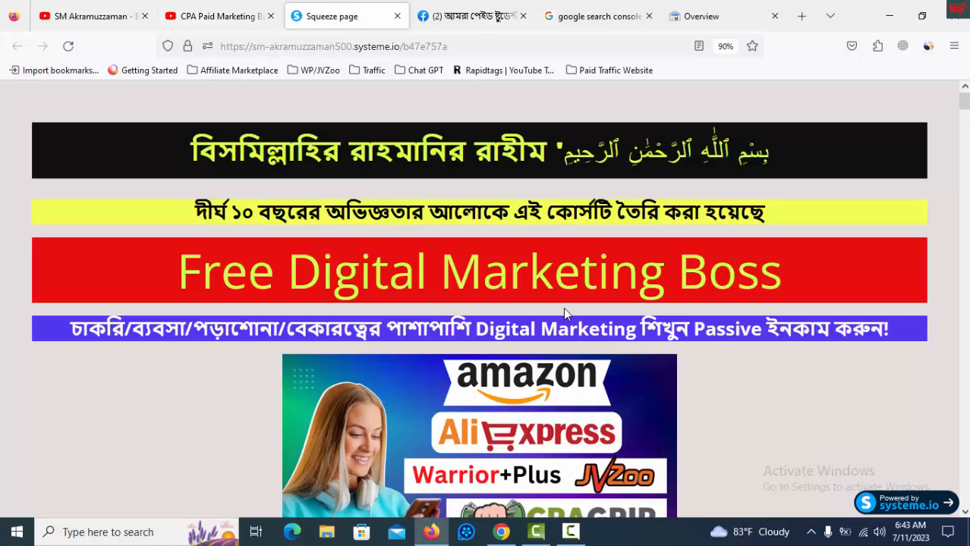
Step: Look through the Free Digital Marketing Boss page's class list and student testimonials, and return to the YouTube channel's videos page
scroll(828, 317, "down", 15)
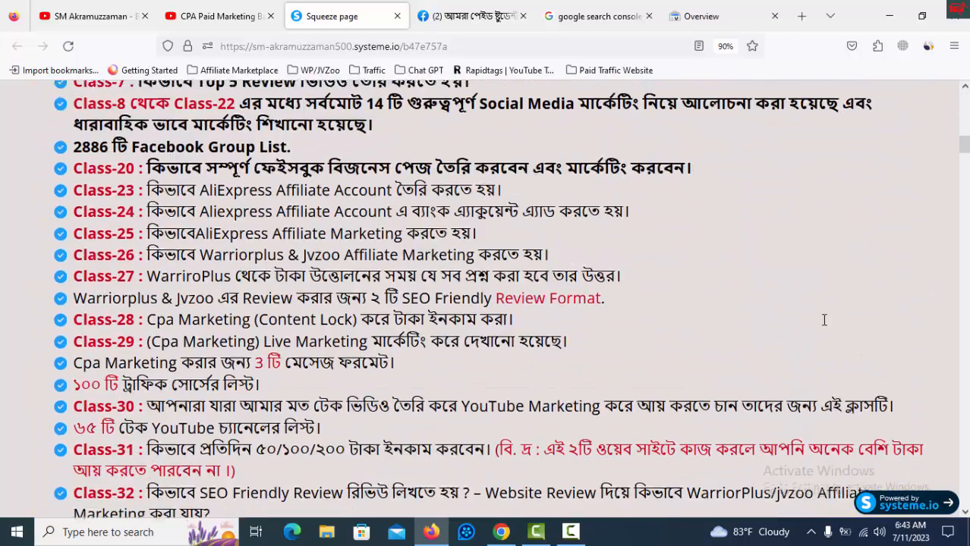
scroll(823, 319, "down", 15)
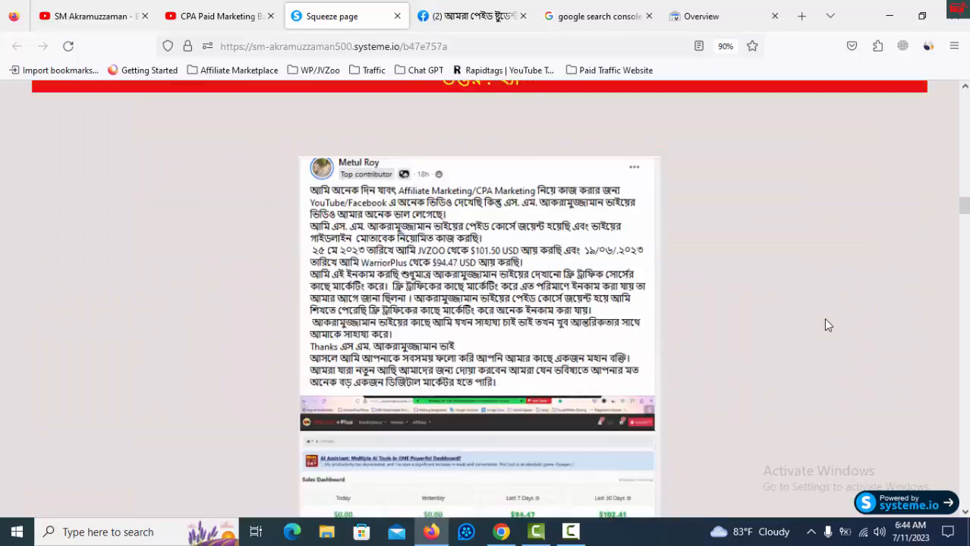
scroll(825, 317, "down", 15)
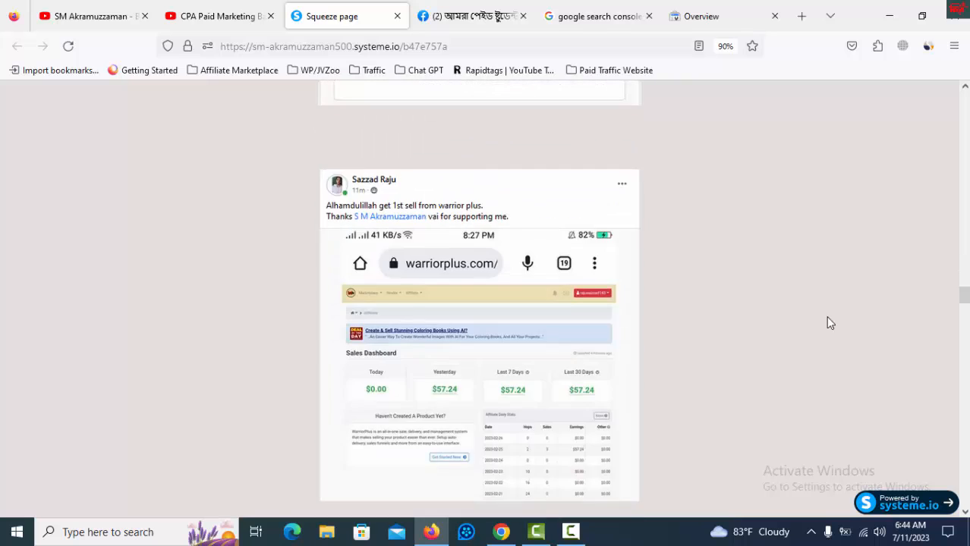
scroll(830, 323, "down", 15)
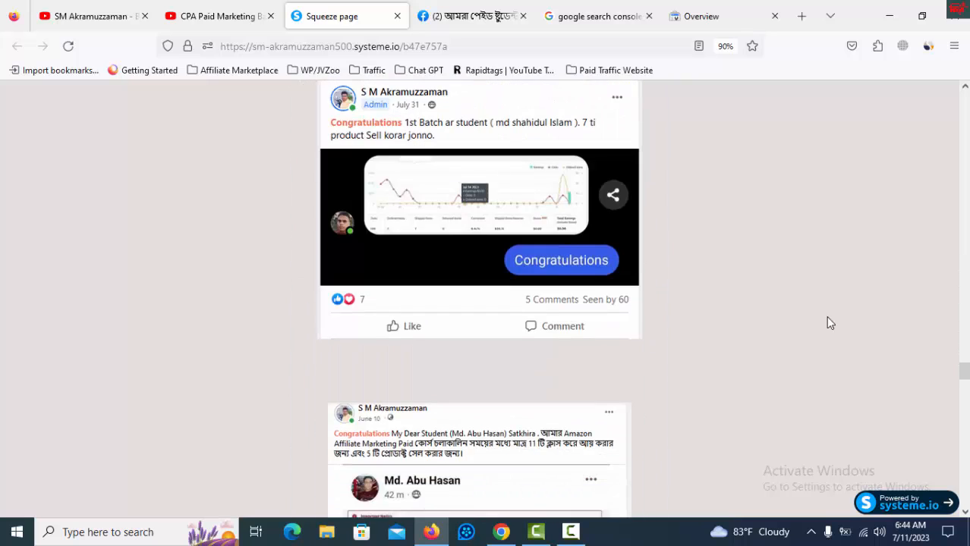
scroll(830, 324, "down", 5)
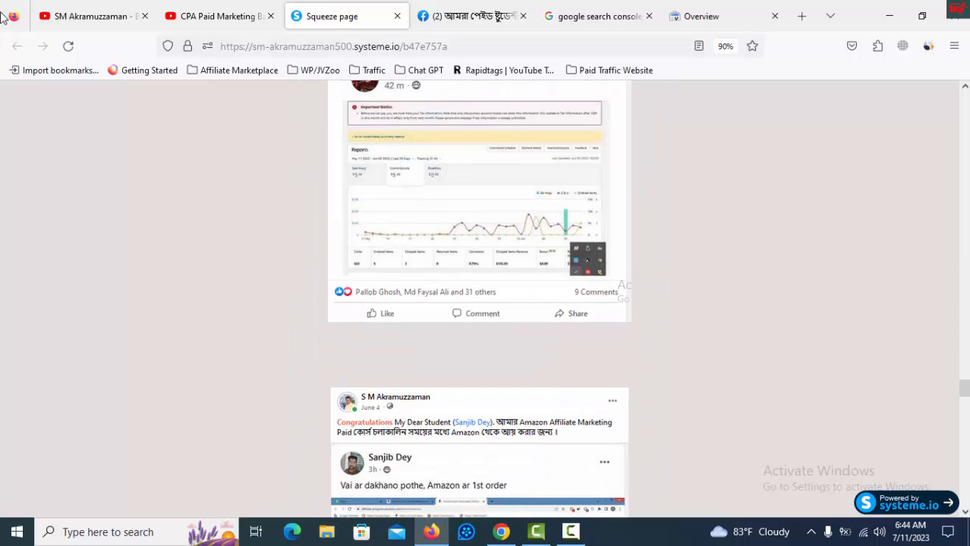
left_click(65, 14)
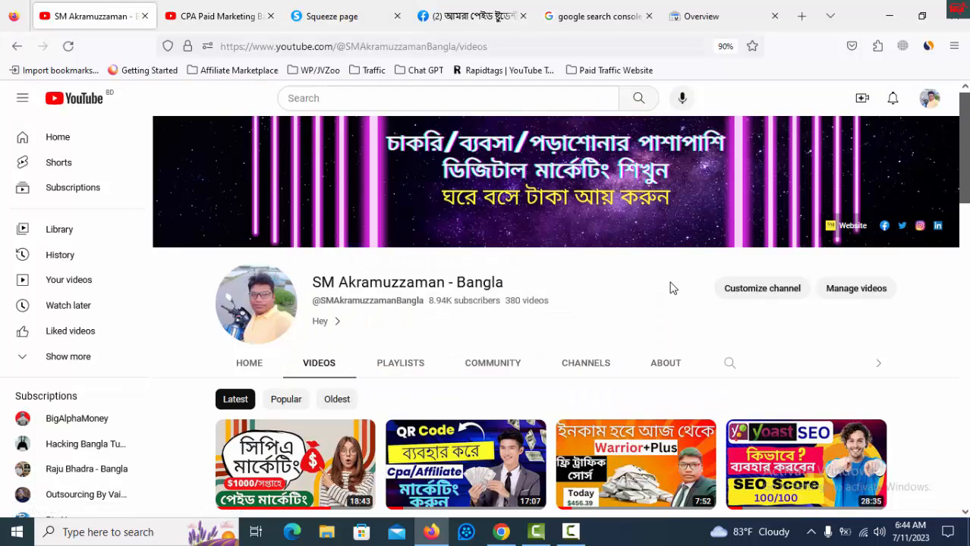